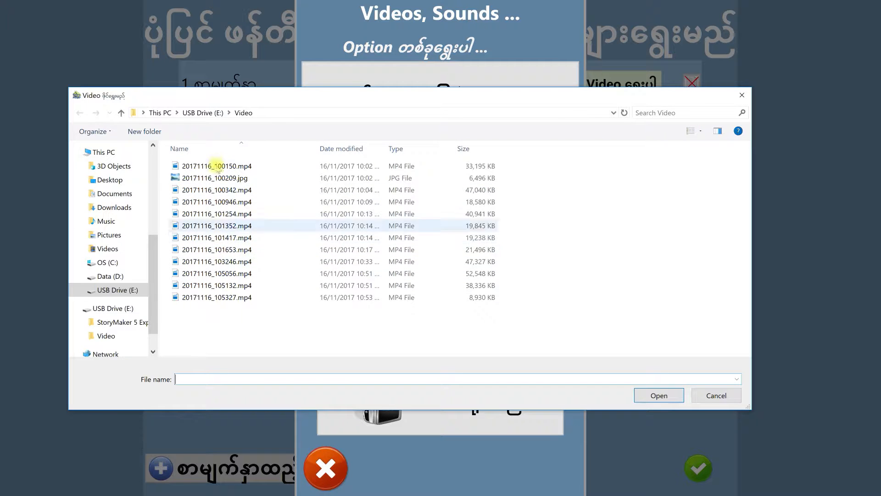
# Show the files as extra large icons and import 20171116_100150.mp4 as the video for page 1.
pyautogui.click(700, 132)
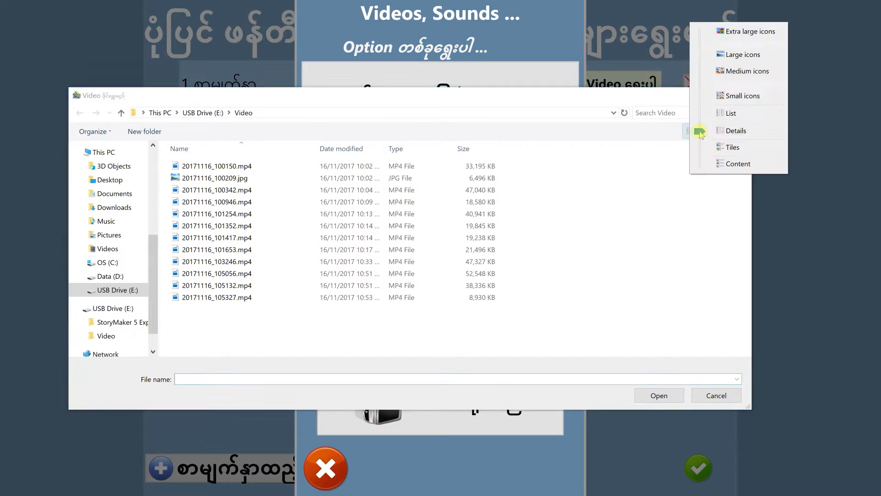
pyautogui.click(744, 32)
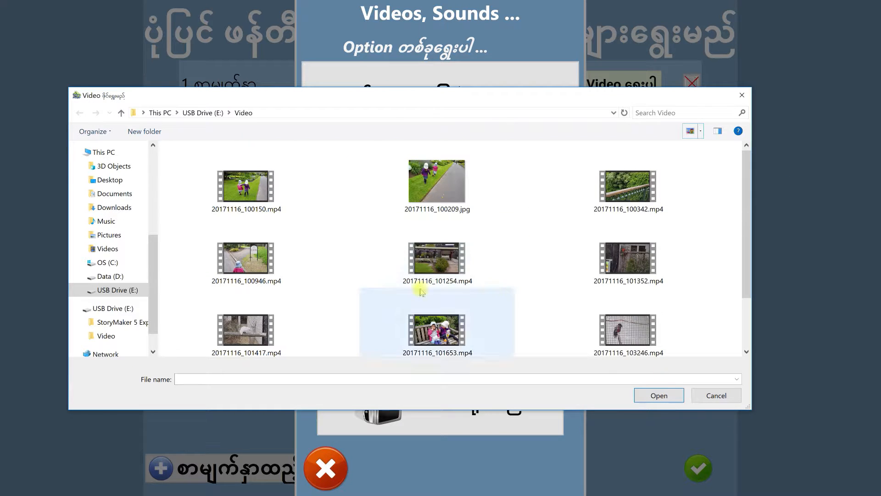
pyautogui.click(258, 195)
pyautogui.click(653, 388)
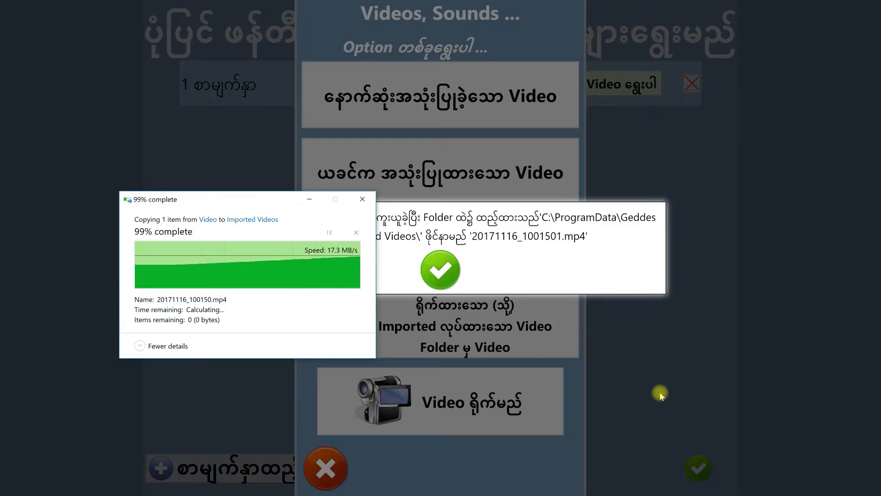
pyautogui.click(441, 271)
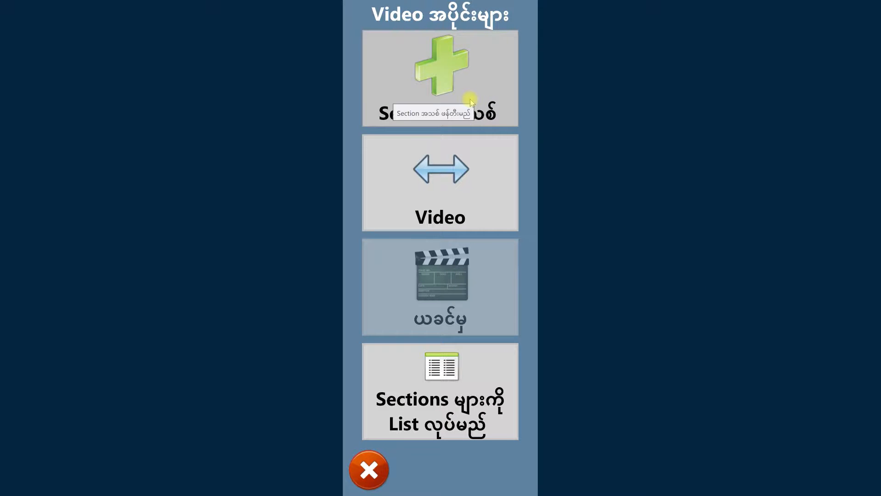
# Create a new section from the imported video and rotate the picture to the right twice so it is upright.
pyautogui.click(471, 101)
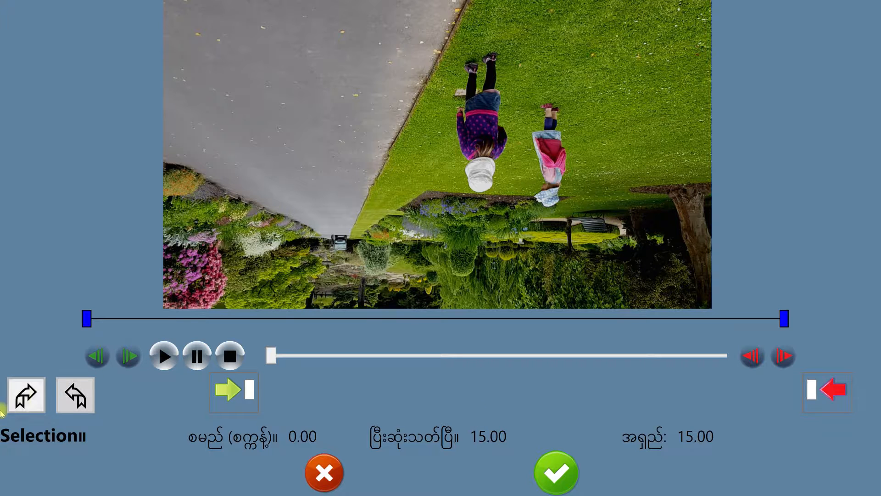
pyautogui.click(21, 389)
pyautogui.click(21, 389)
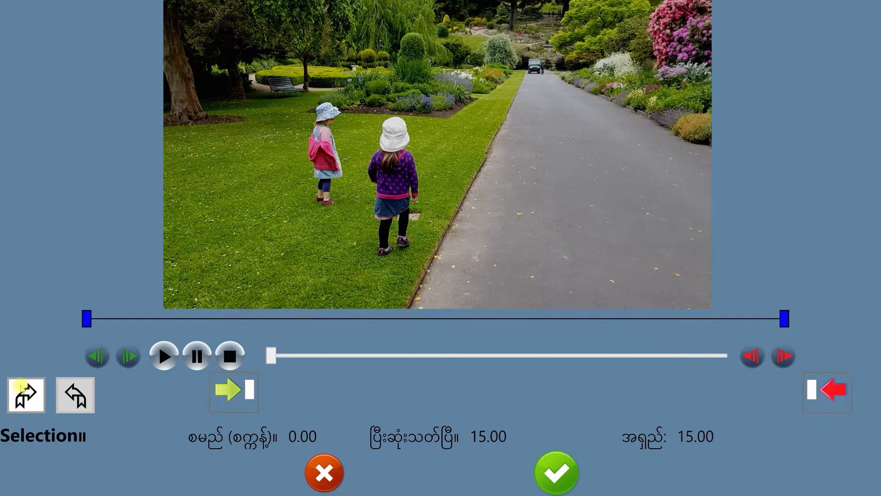
# Play through the clip to find the wanted part, and set the section's start at 5.03 and end at 7.73 seconds.
pyautogui.click(164, 356)
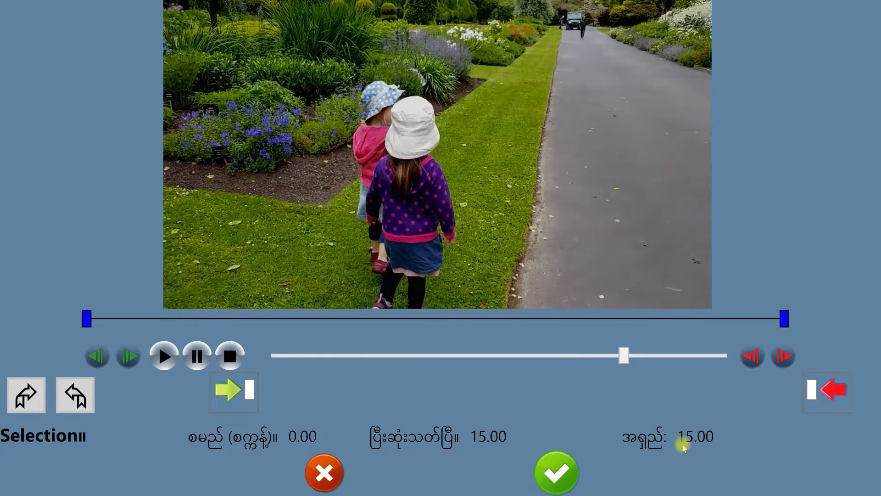
pyautogui.click(197, 357)
pyautogui.moveTo(712, 358); pyautogui.dragTo(345, 367)
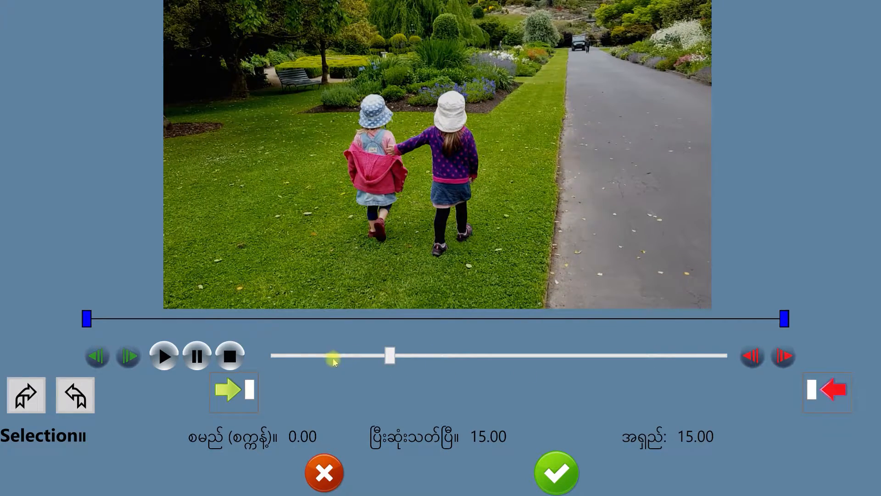
pyautogui.moveTo(368, 360); pyautogui.dragTo(356, 358)
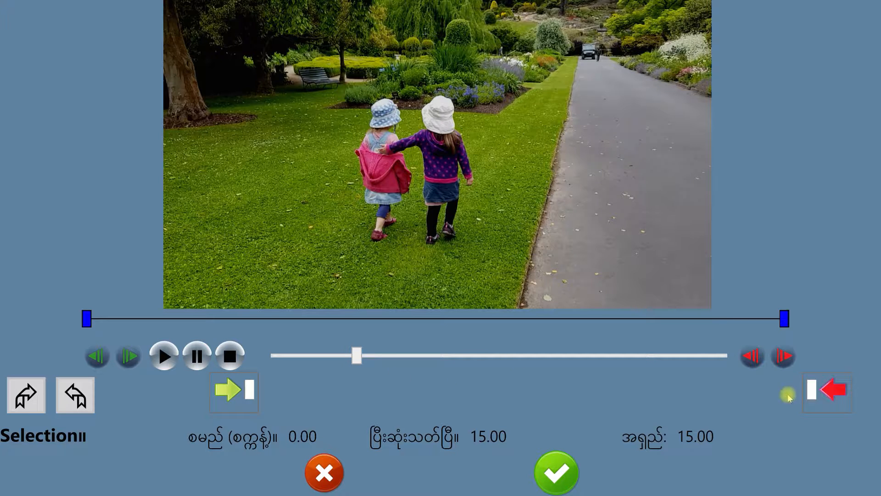
pyautogui.click(172, 362)
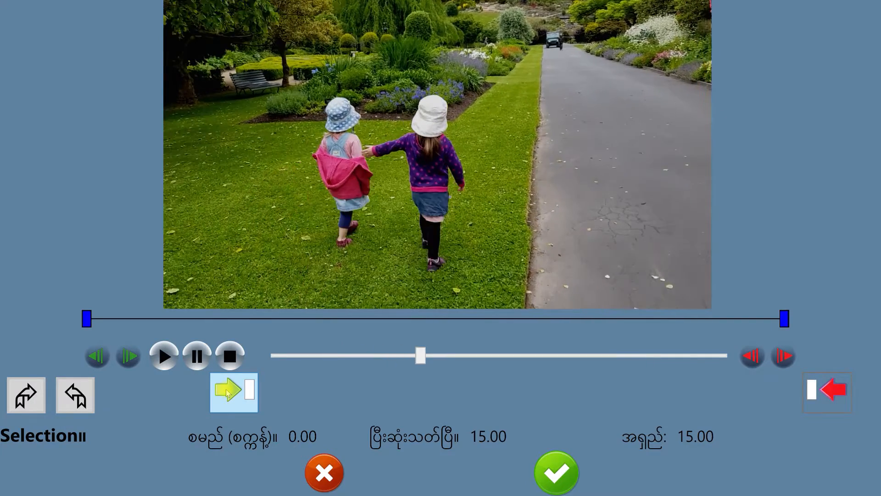
pyautogui.click(228, 394)
pyautogui.click(164, 356)
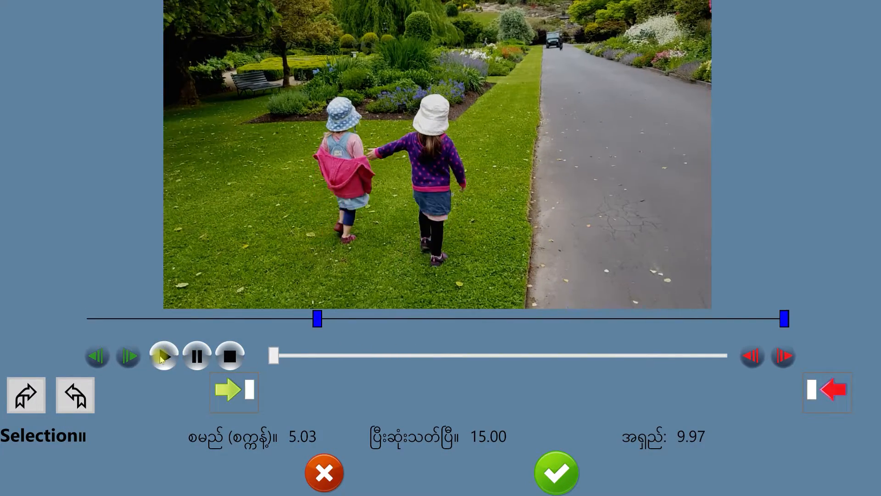
pyautogui.click(830, 392)
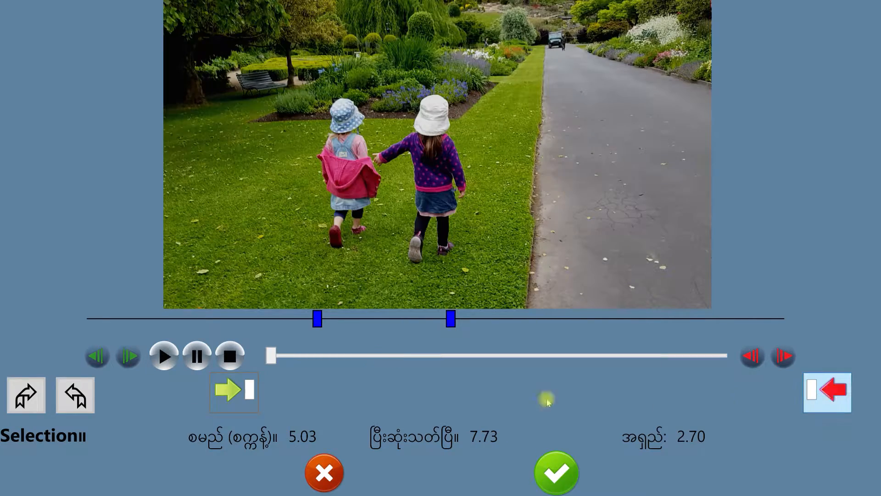
# Widen the section to run from 4.62 to 8.30 seconds, preview it and accept it for page 1.
pyautogui.moveTo(448, 323); pyautogui.dragTo(477, 321)
pyautogui.moveTo(318, 323); pyautogui.dragTo(298, 321)
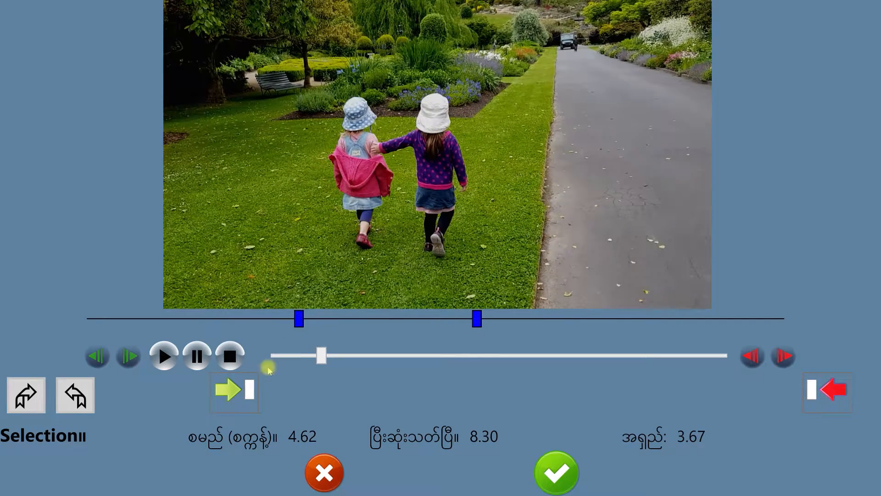
pyautogui.click(165, 357)
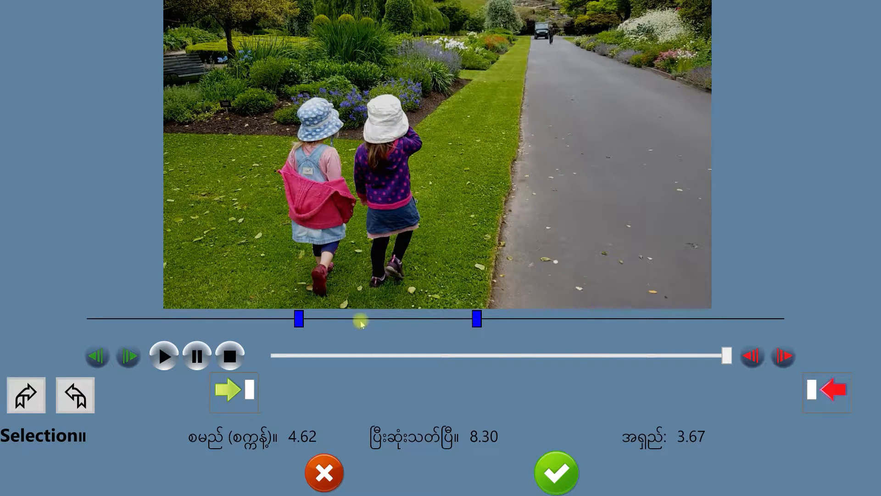
pyautogui.click(559, 473)
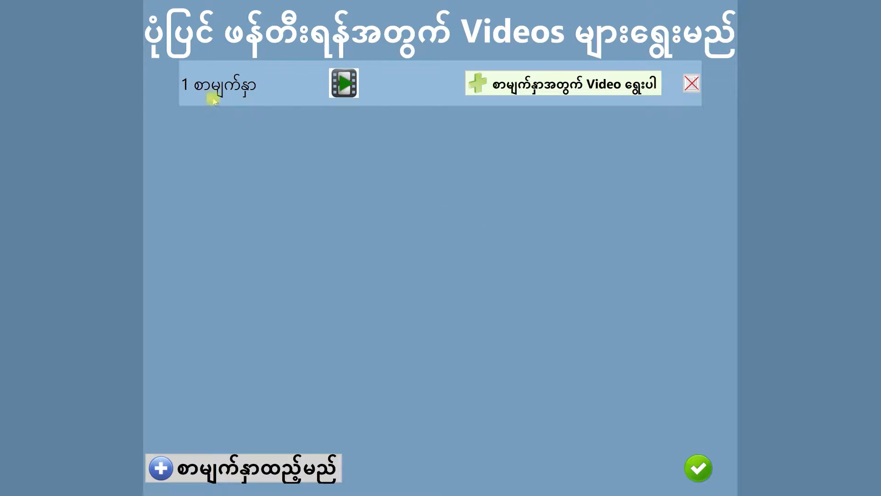
# Add a second page and import 20171116_100342.mp4 from file as its video.
pyautogui.click(550, 97)
pyautogui.click(261, 468)
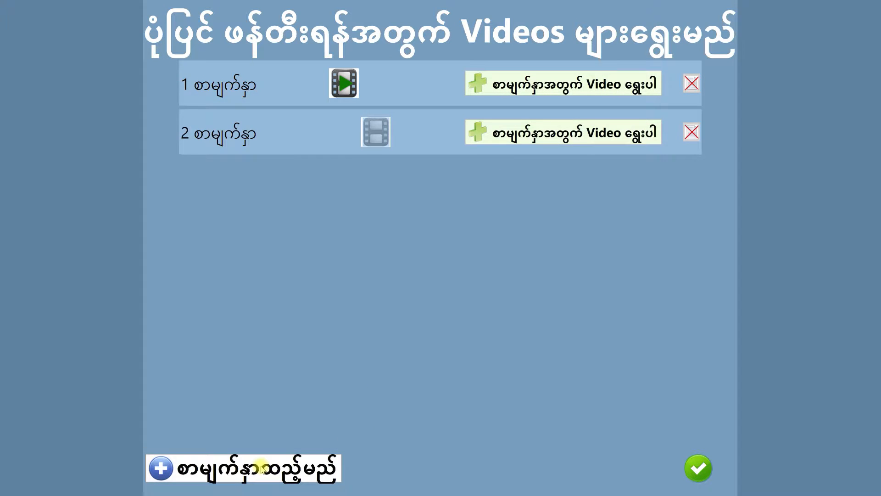
pyautogui.click(566, 137)
pyautogui.click(444, 246)
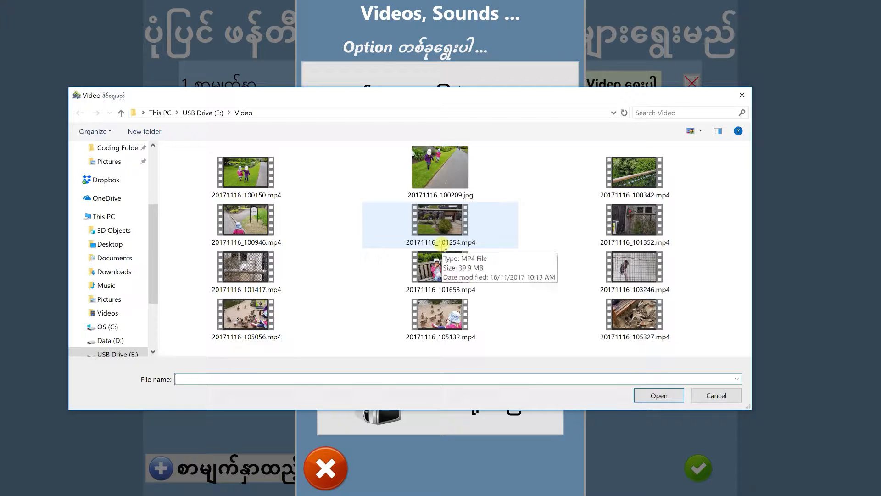
pyautogui.click(635, 175)
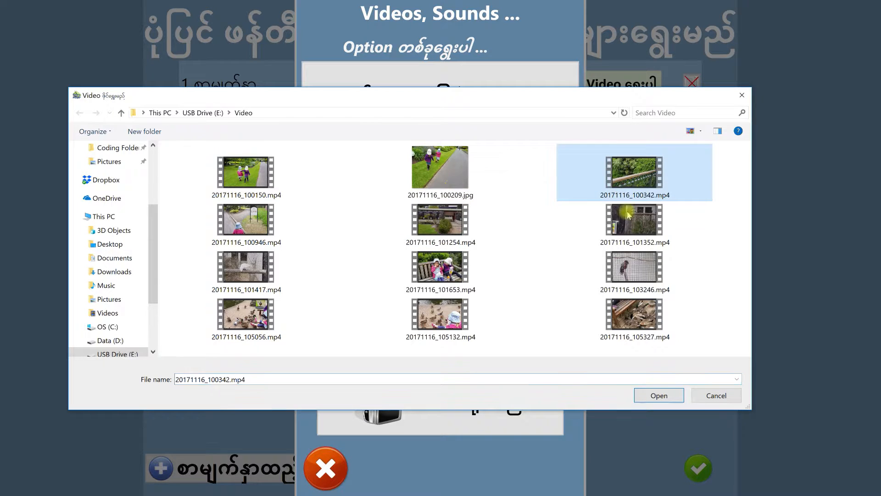
pyautogui.click(665, 393)
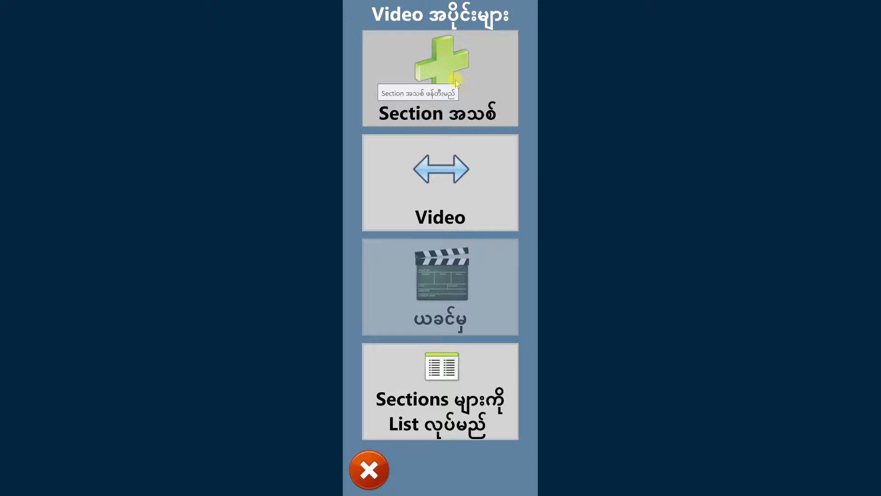
# Create a new section from page 2's video and rotate the upside-down picture to the right twice.
pyautogui.click(465, 78)
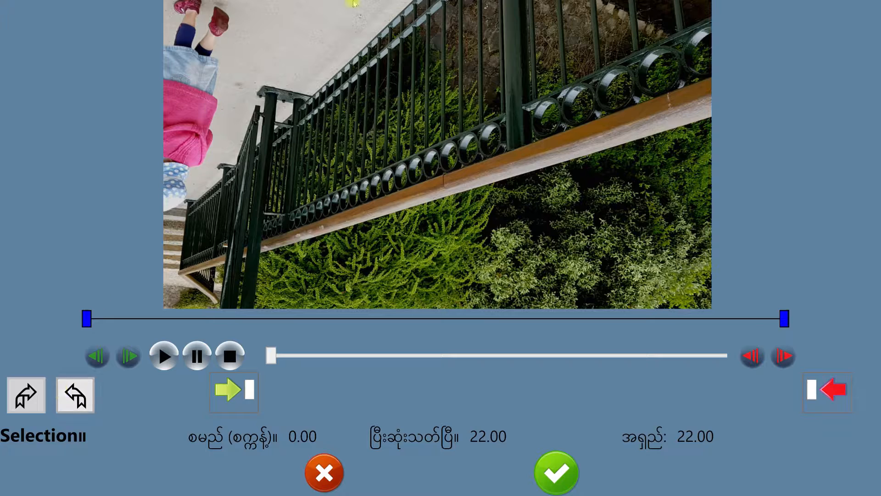
pyautogui.click(20, 397)
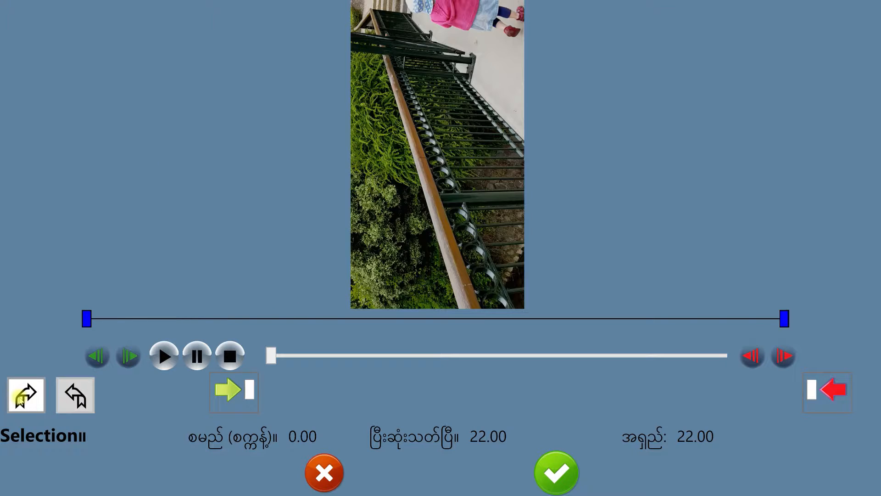
pyautogui.click(21, 398)
# Trim page 2's section to start at 1.93 and end at 4.68 seconds, and accept it.
pyautogui.click(164, 356)
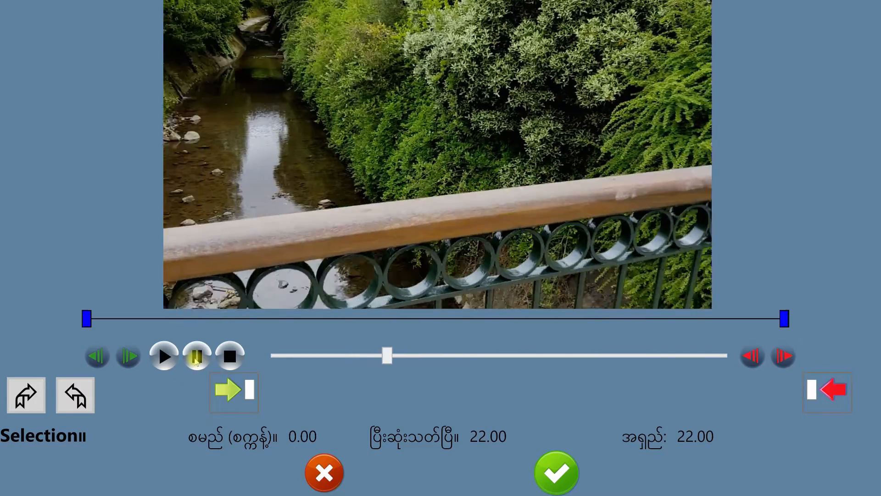
pyautogui.moveTo(392, 360)
pyautogui.mouseDown()
pyautogui.moveTo(299, 376)
pyautogui.moveTo(325, 376)
pyautogui.moveTo(315, 377)
pyautogui.mouseUp()
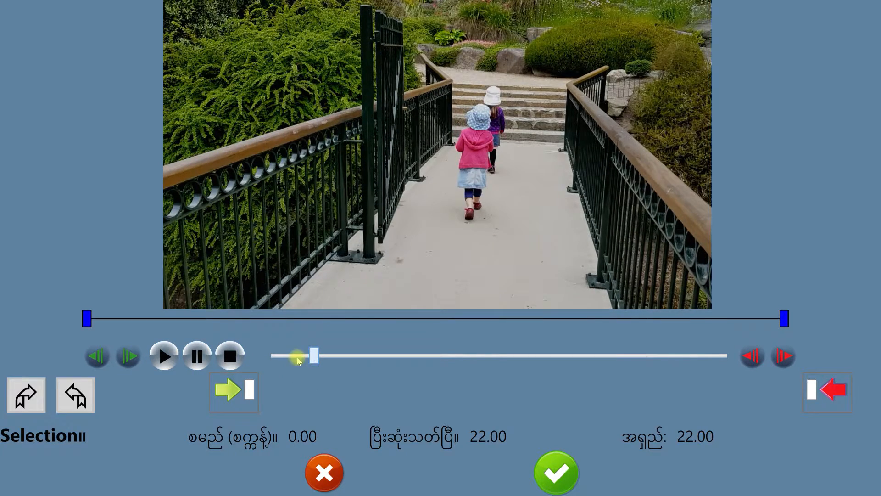
pyautogui.moveTo(297, 357); pyautogui.dragTo(288, 359)
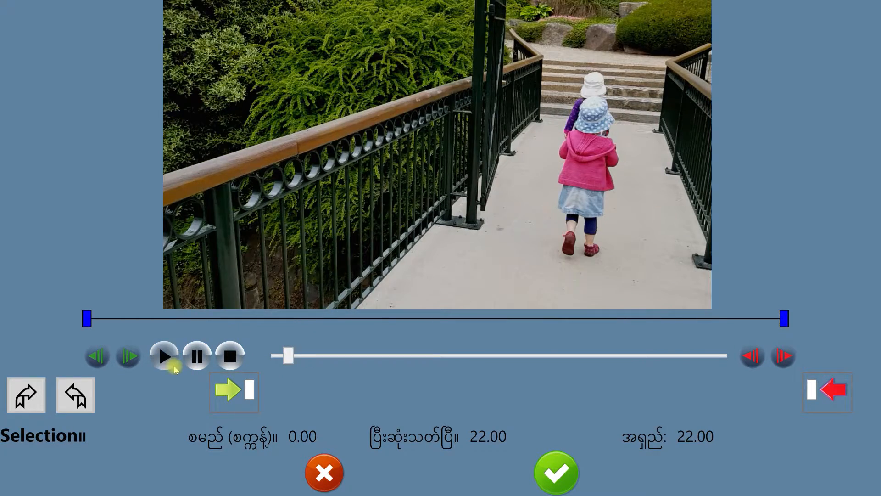
pyautogui.click(235, 394)
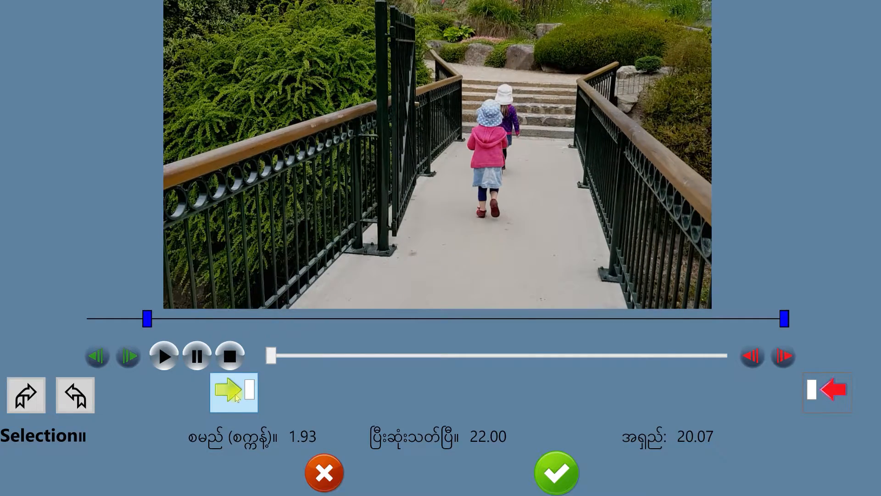
pyautogui.click(166, 357)
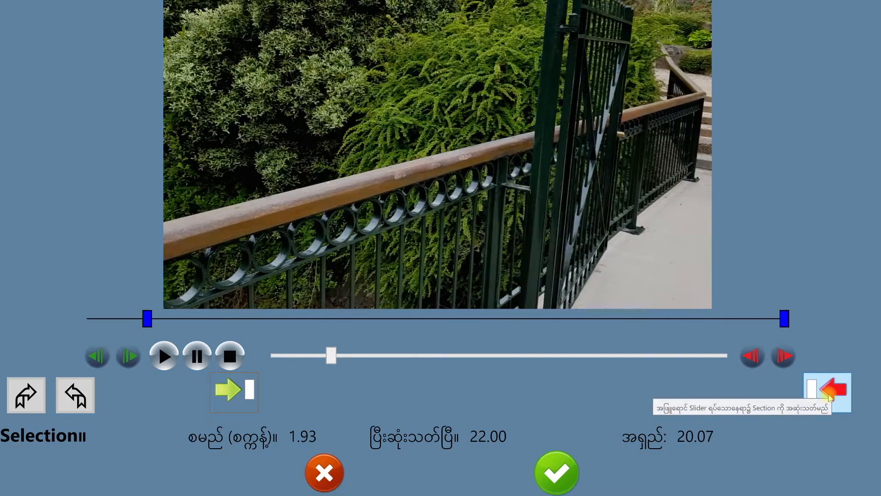
pyautogui.click(829, 397)
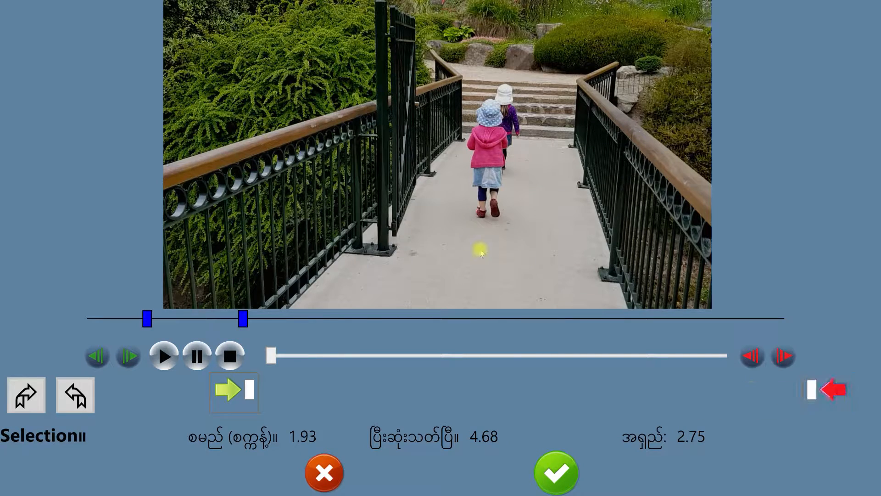
pyautogui.click(555, 472)
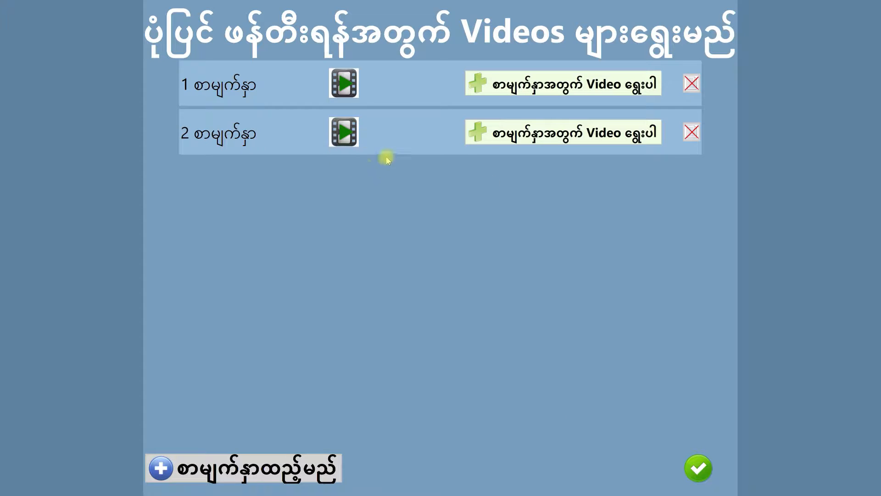
# Add a third page and import 20171116_101254.mp4 from file as its video.
pyautogui.click(276, 478)
pyautogui.click(550, 182)
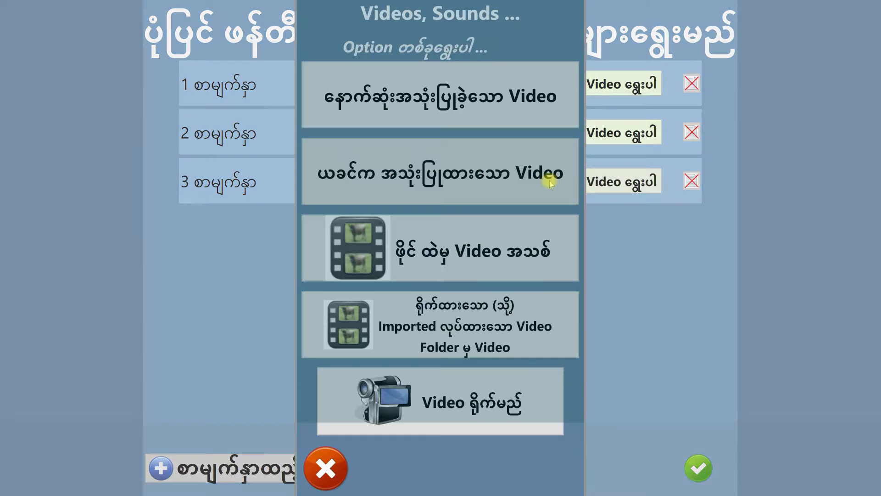
pyautogui.click(413, 243)
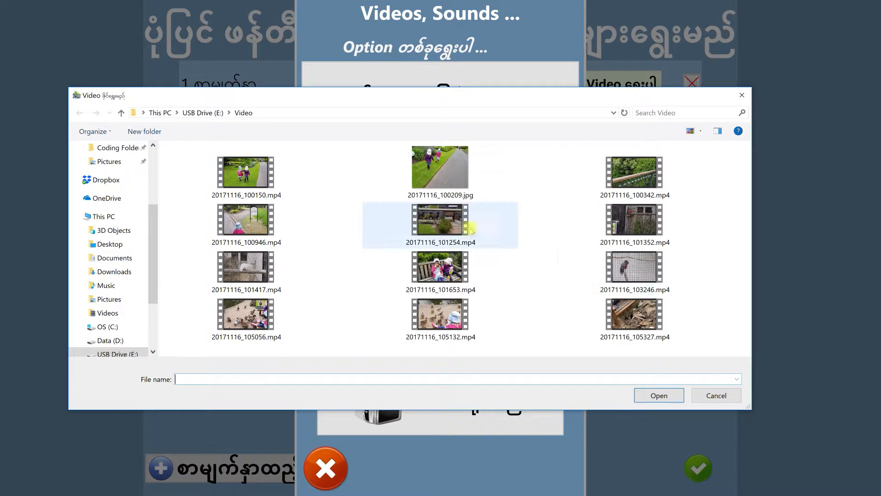
pyautogui.click(479, 232)
pyautogui.click(661, 397)
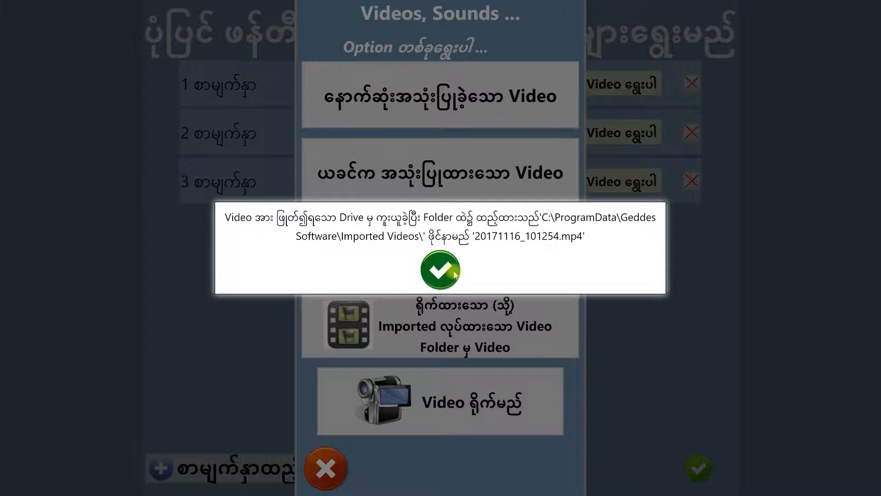
pyautogui.click(455, 274)
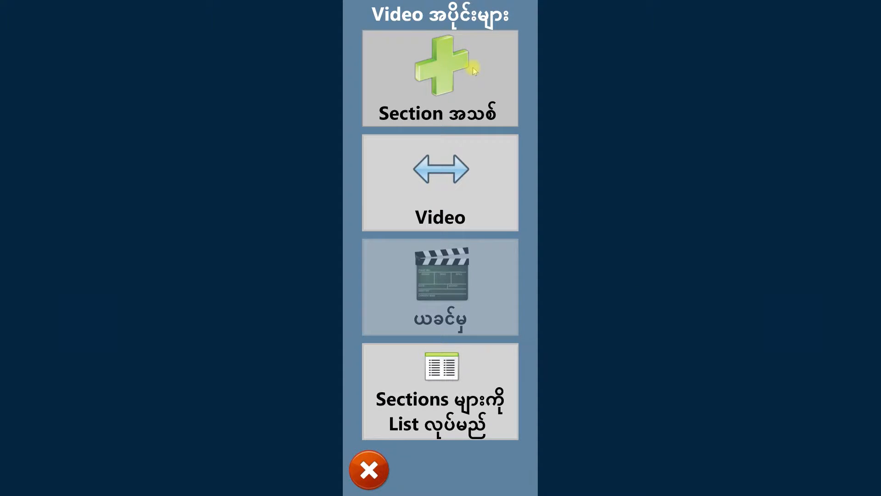
# Create a new section from page 3's video running from 8.71 to 13.88 seconds, accept it and finish the video selection.
pyautogui.click(474, 70)
pyautogui.click(164, 357)
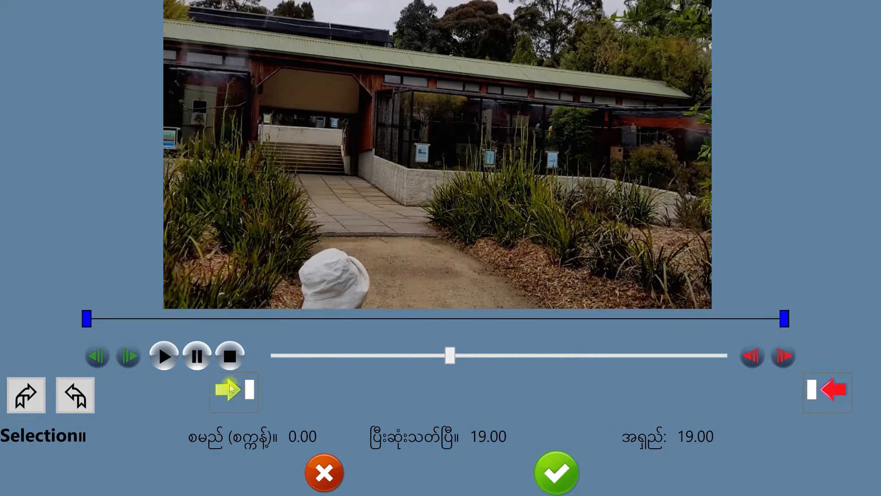
pyautogui.click(230, 387)
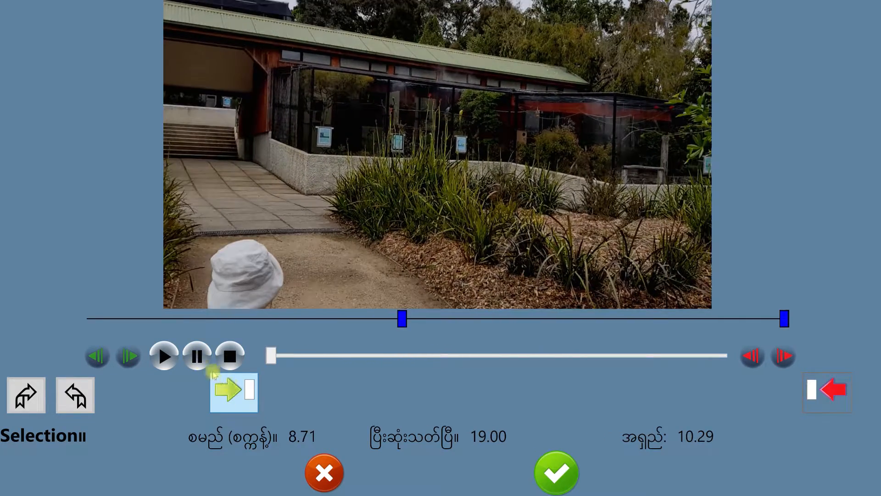
pyautogui.click(164, 358)
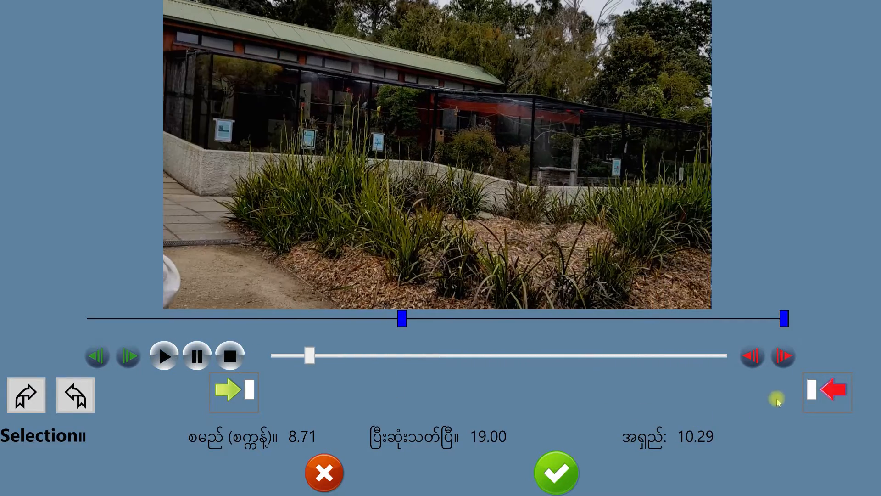
pyautogui.click(830, 397)
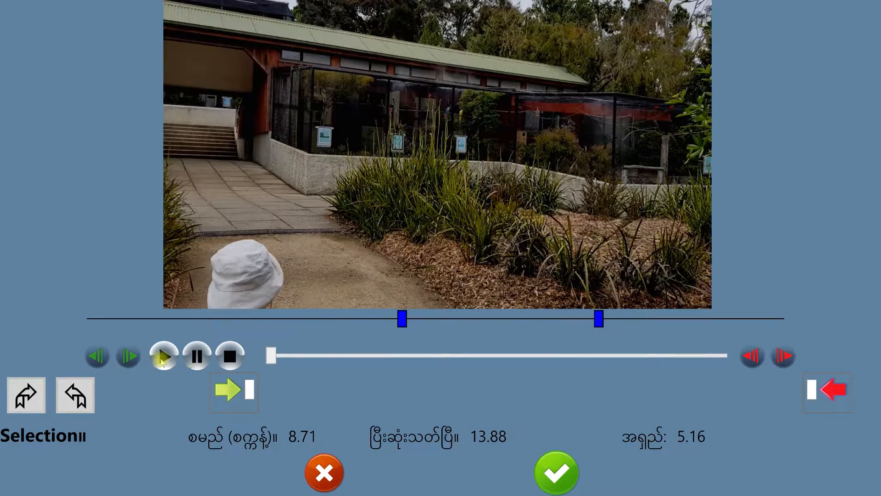
pyautogui.click(163, 357)
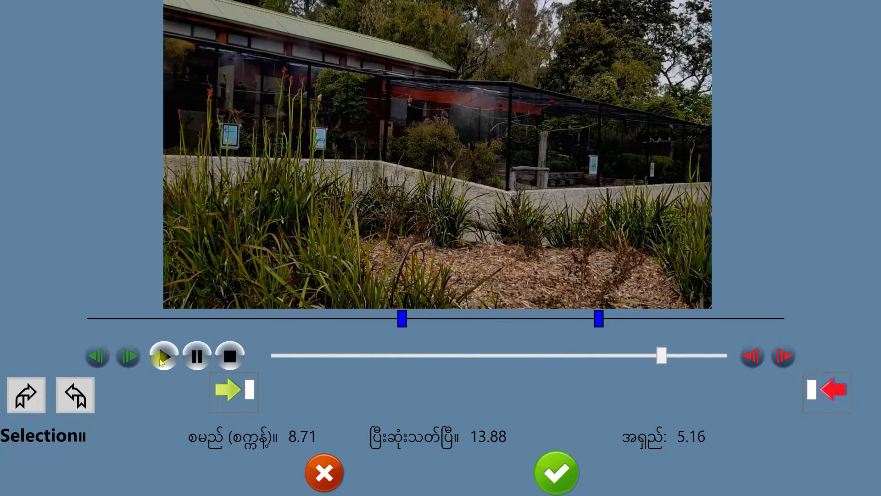
pyautogui.click(566, 468)
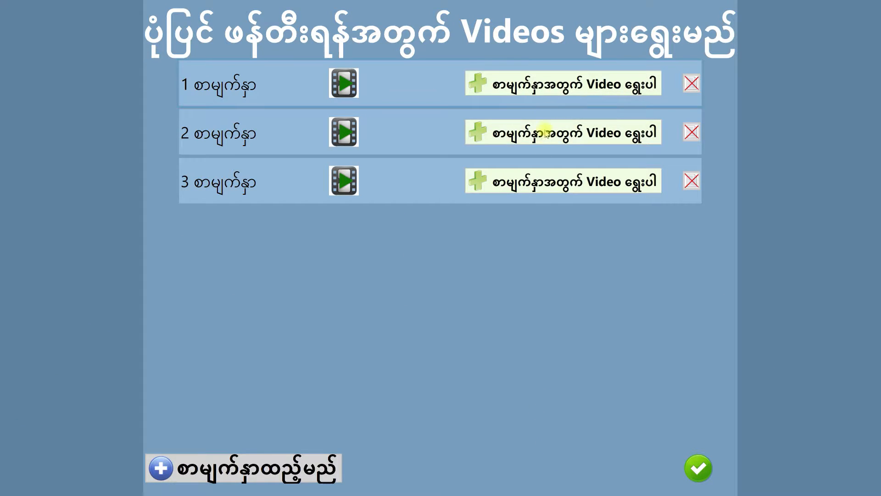
pyautogui.click(698, 467)
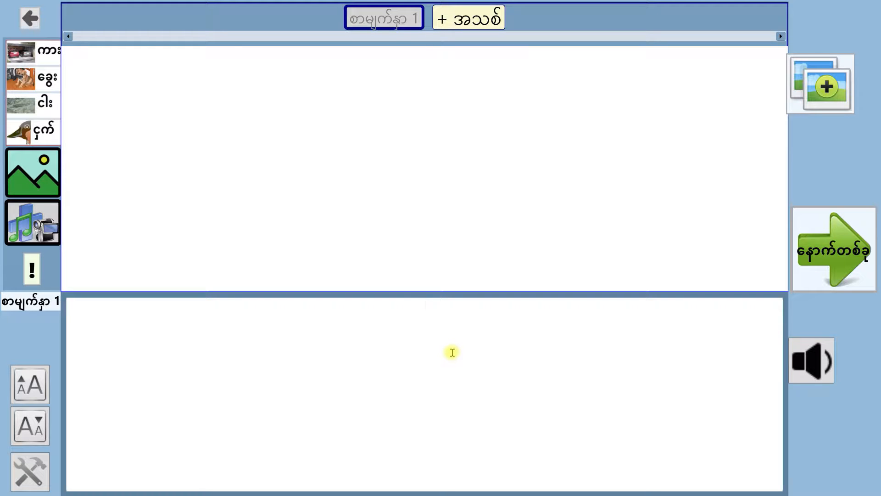
# Write "ငှက်များ သွားကြည့်သည်" as the text of page 1.
pyautogui.write('c')
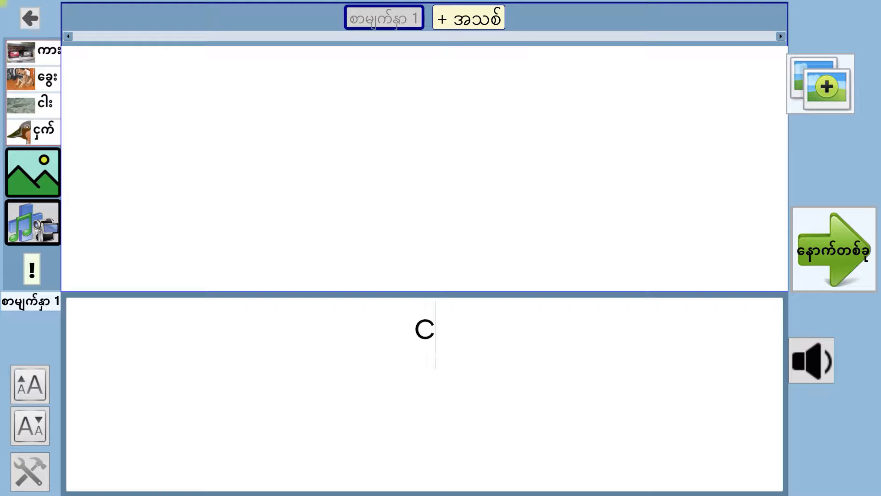
pyautogui.write('ှက်မ')
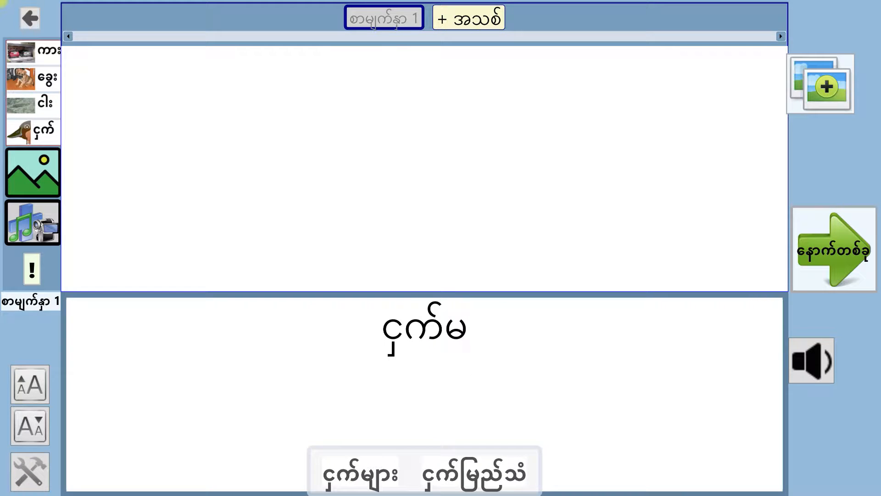
pyautogui.write('ျား သွဦ')
pyautogui.write('း')
pyautogui.press('BackSpace')
pyautogui.press('BackSpace')
pyautogui.write('ားကြည့်')
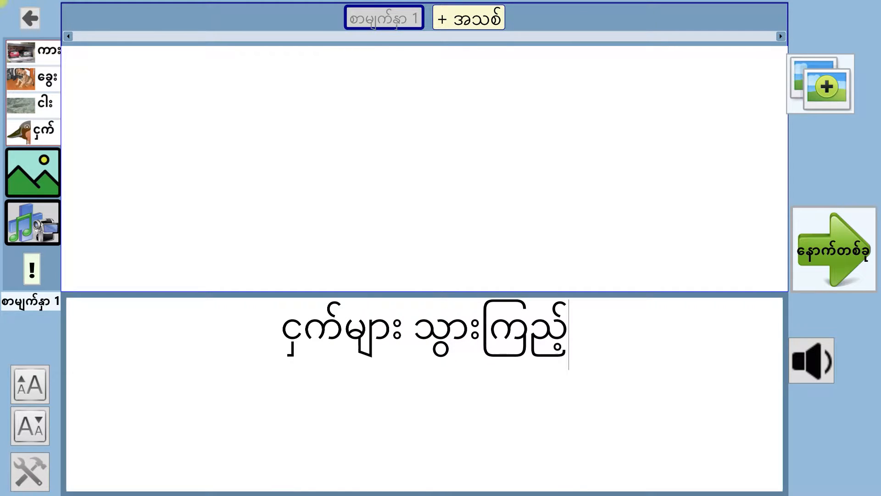
pyautogui.write('ကြ')
pyautogui.press('BackSpace')
pyautogui.press('BackSpace')
pyautogui.write('သည်')
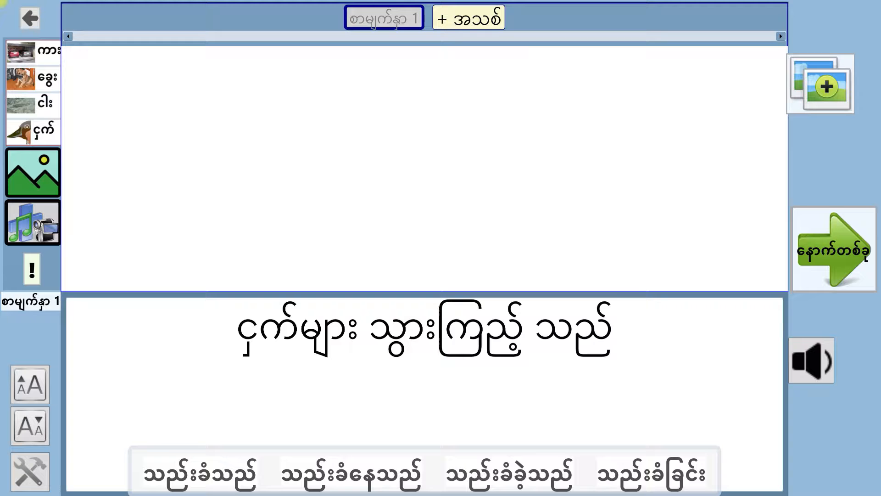
pyautogui.press('BackSpace')
pyautogui.press('BackSpace')
pyautogui.press('BackSpace')
pyautogui.press('BackSpace')
pyautogui.write('သည်')
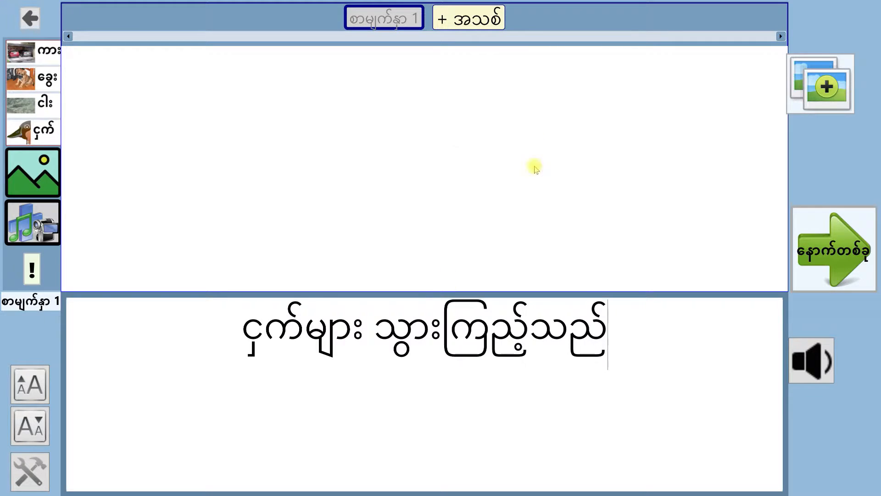
# Take a picture for page 1 from the opening frame of its video, rotated to the right until upright.
pyautogui.click(46, 172)
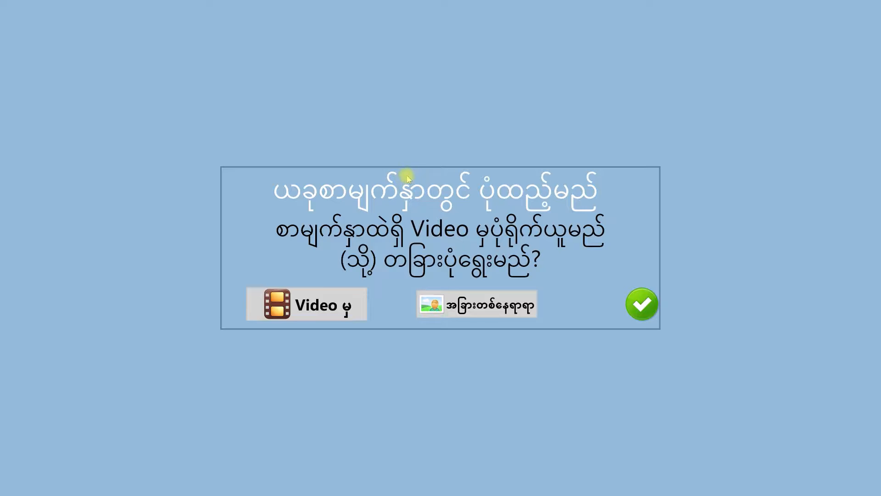
pyautogui.click(344, 310)
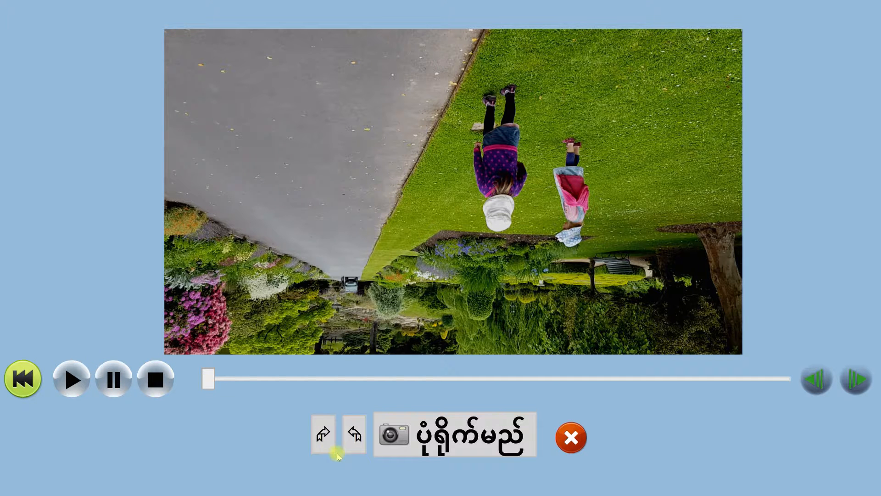
pyautogui.click(322, 436)
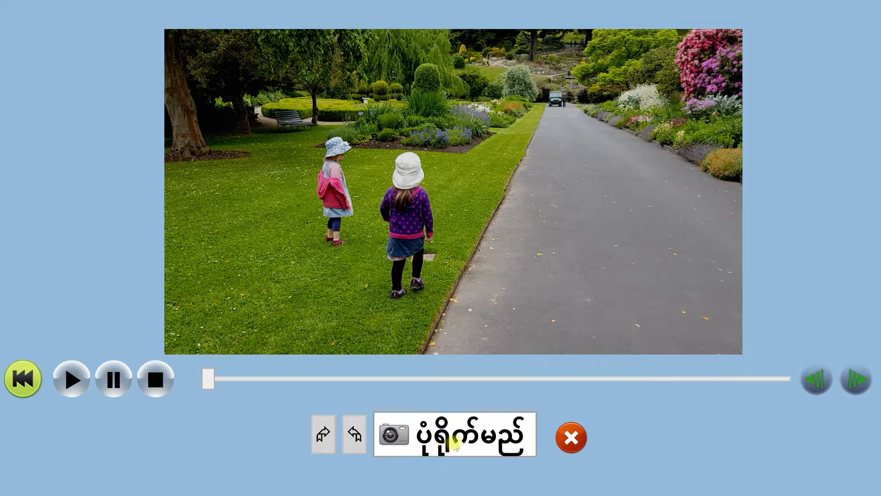
pyautogui.click(472, 440)
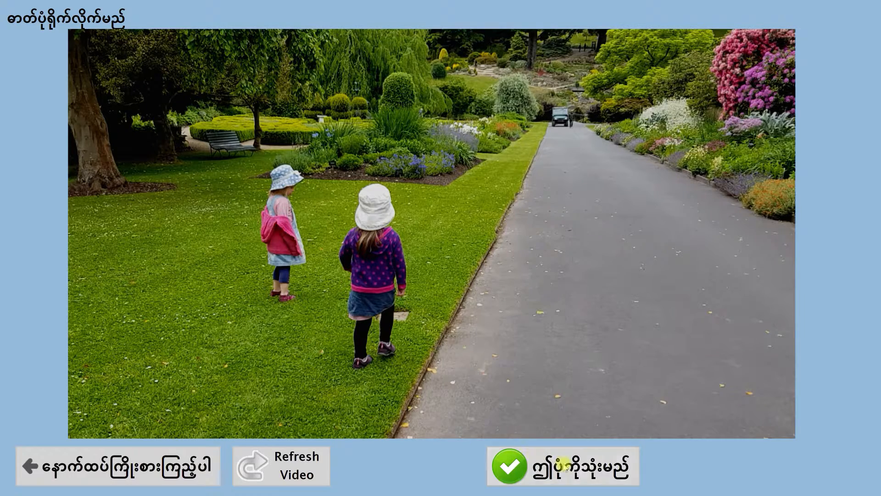
# Use the captured garden picture, rotate it to the right until upright, and save it with the keyword "ပန်းခြံ".
pyautogui.click(586, 471)
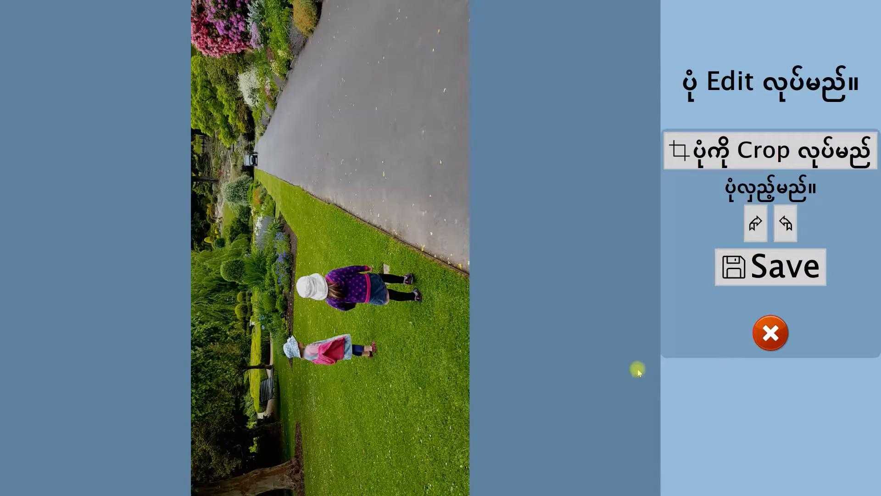
pyautogui.click(756, 225)
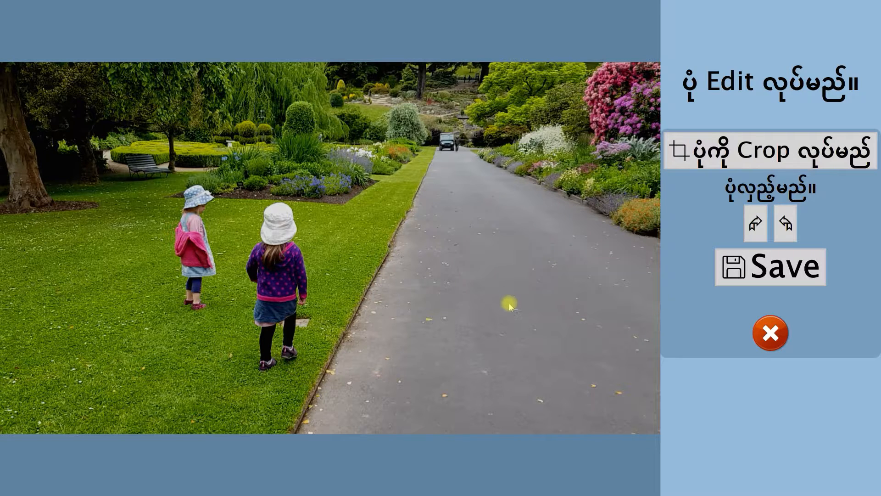
pyautogui.click(777, 277)
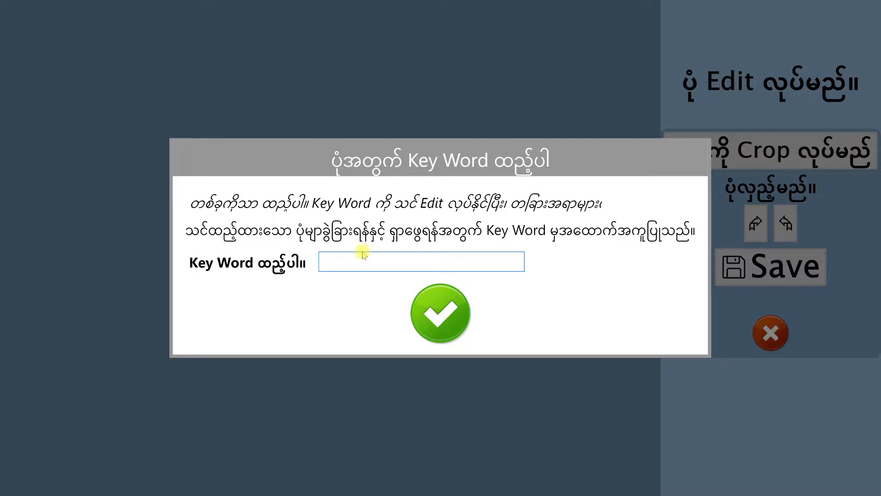
pyautogui.write('ပန်းခြိ')
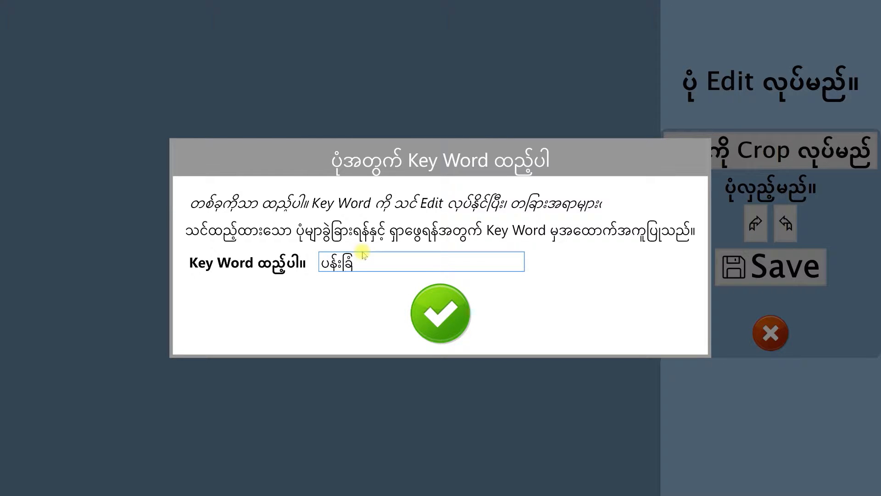
pyautogui.click(432, 312)
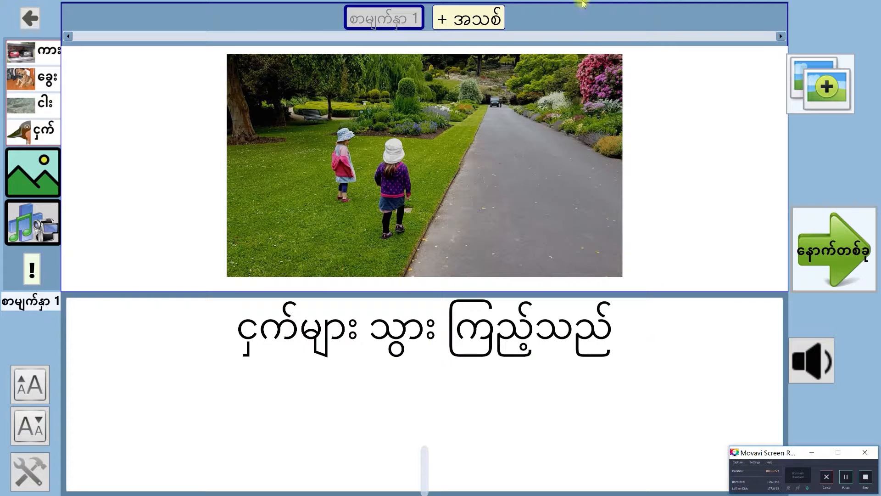
# Add page 2 to the story and write "တံတား ပေါ်မှ ဖြတ်သွားသည်" as its text, completing the last word from the suggestion.
pyautogui.click(476, 24)
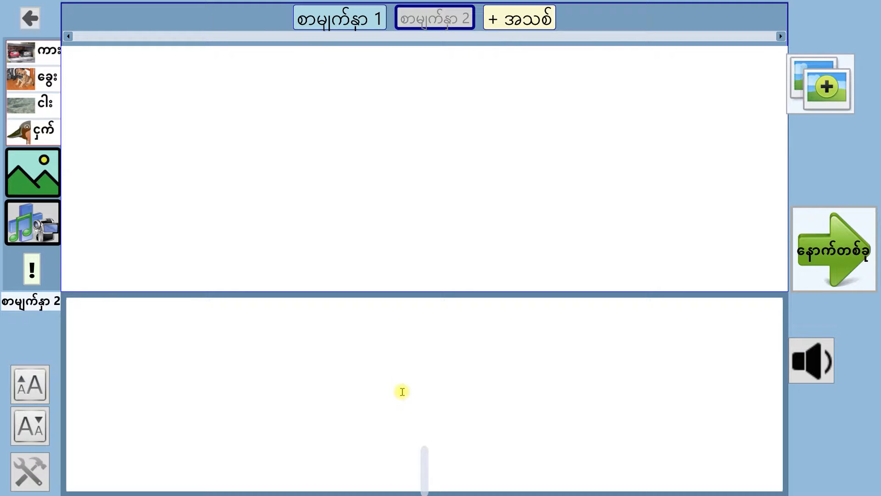
pyautogui.write('တံတာ')
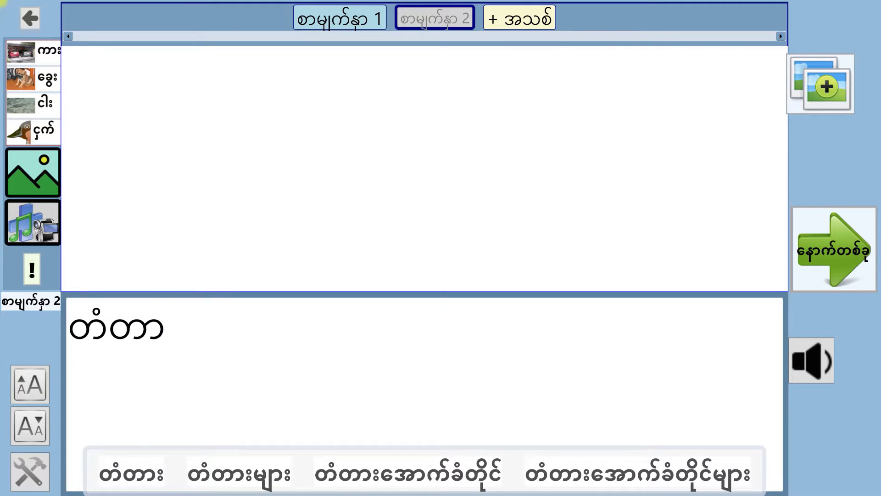
pyautogui.write('း ပ')
pyautogui.press('BackSpace')
pyautogui.write('ပေါမ')
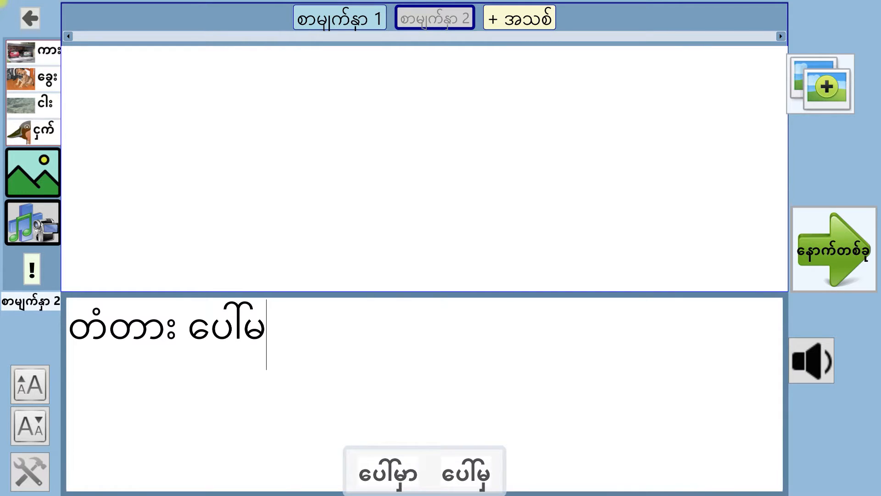
pyautogui.write('ှ ဖြစ')
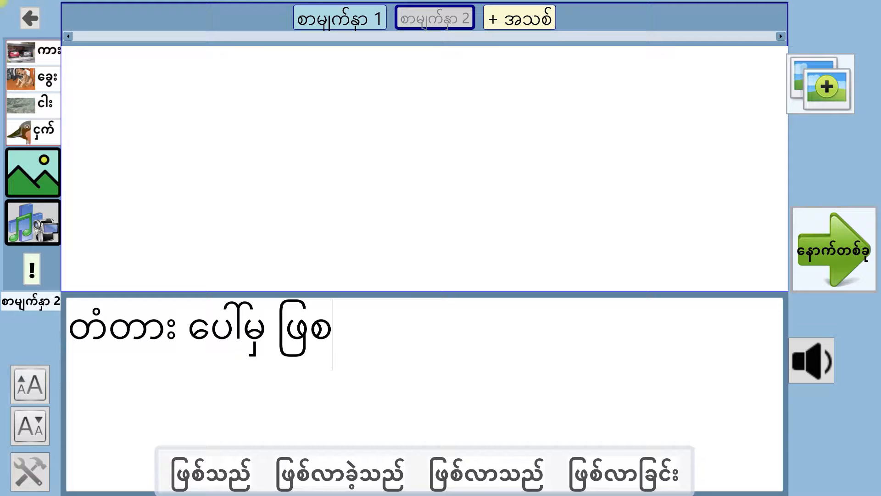
pyautogui.press('BackSpace')
pyautogui.write('တ်သွား')
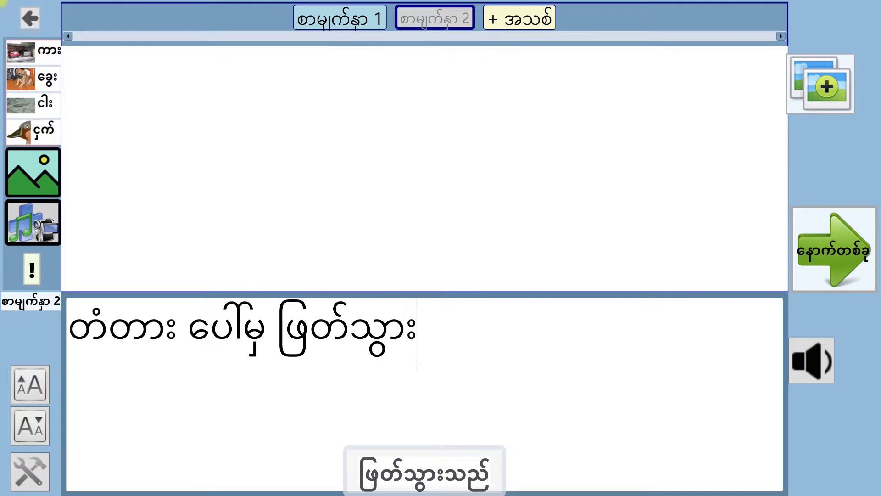
pyautogui.click(449, 472)
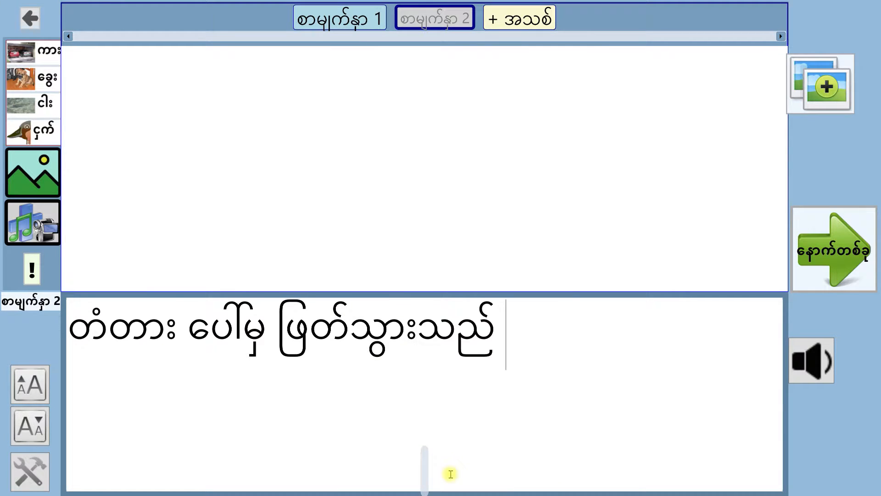
# Rotate page 2's video to the right twice and capture the frame with both children walking across the bridge.
pyautogui.click(37, 175)
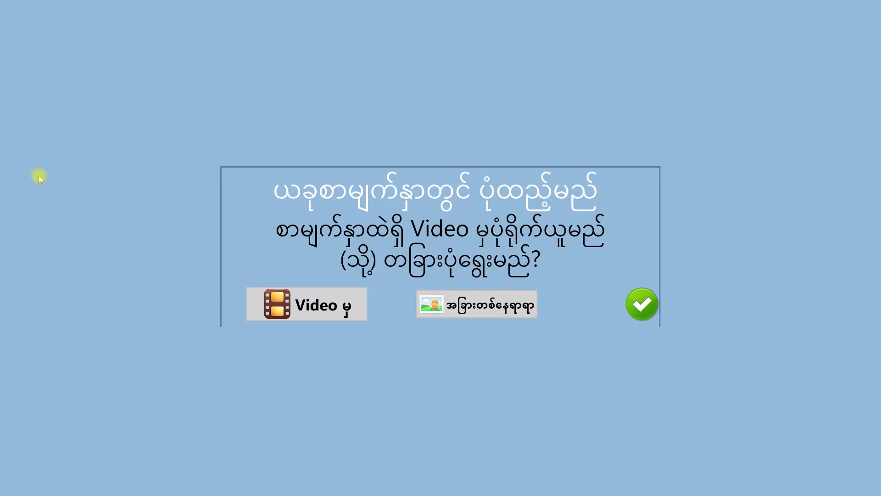
pyautogui.click(331, 306)
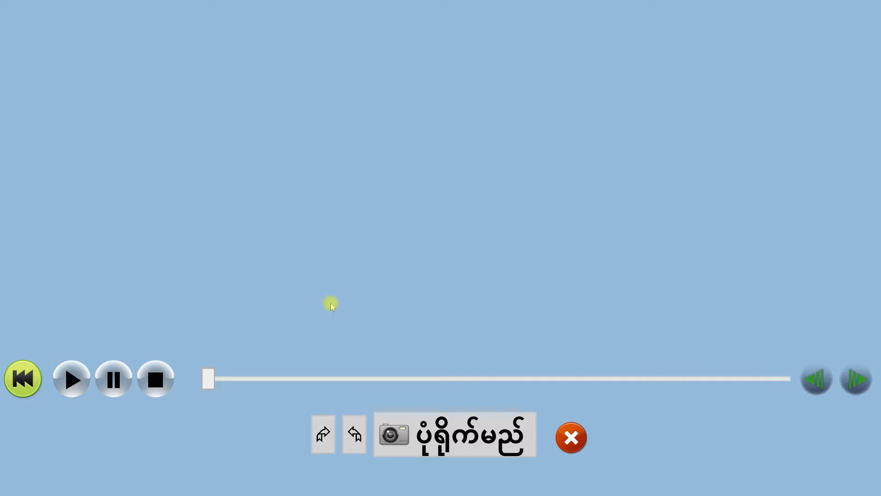
pyautogui.click(324, 438)
pyautogui.click(325, 439)
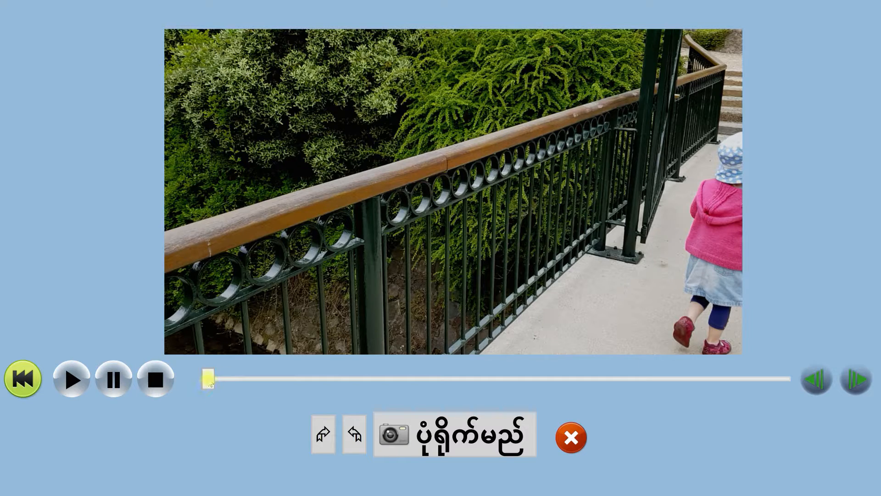
pyautogui.moveTo(209, 380); pyautogui.dragTo(275, 385)
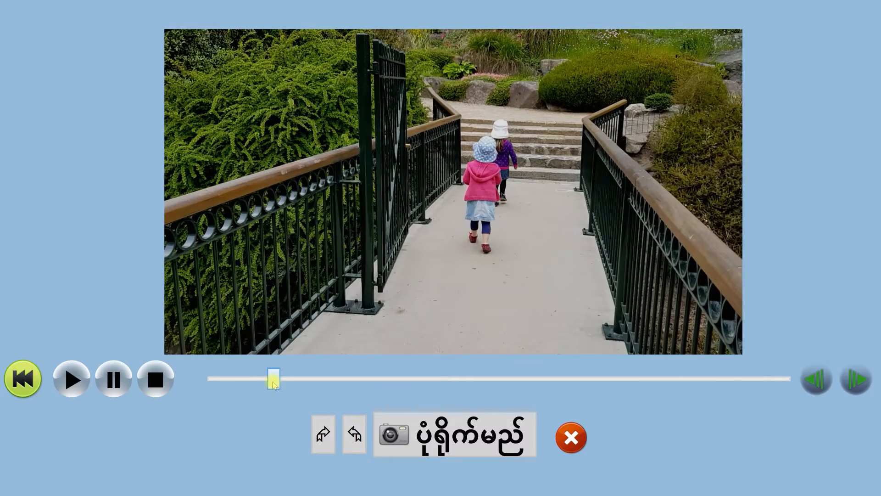
pyautogui.click(481, 437)
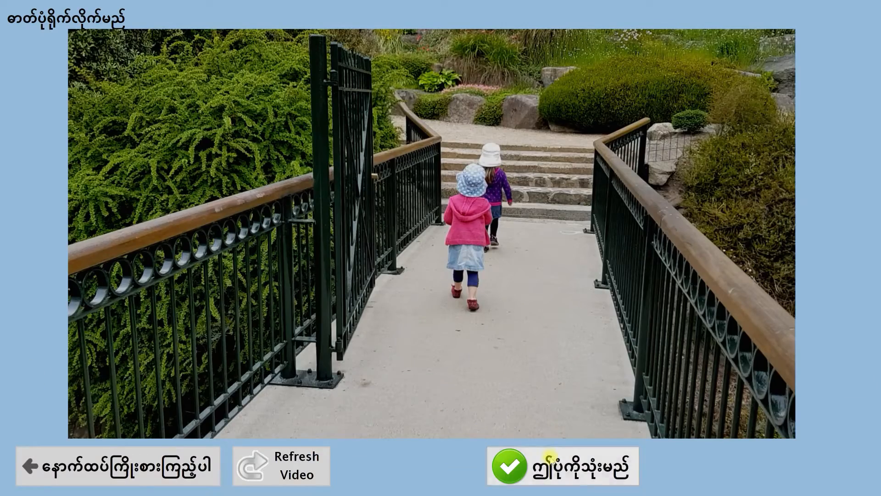
# Use the captured bridge picture, rotate it to the right until upright, and save it with the keyword "တံတာ".
pyautogui.click(571, 473)
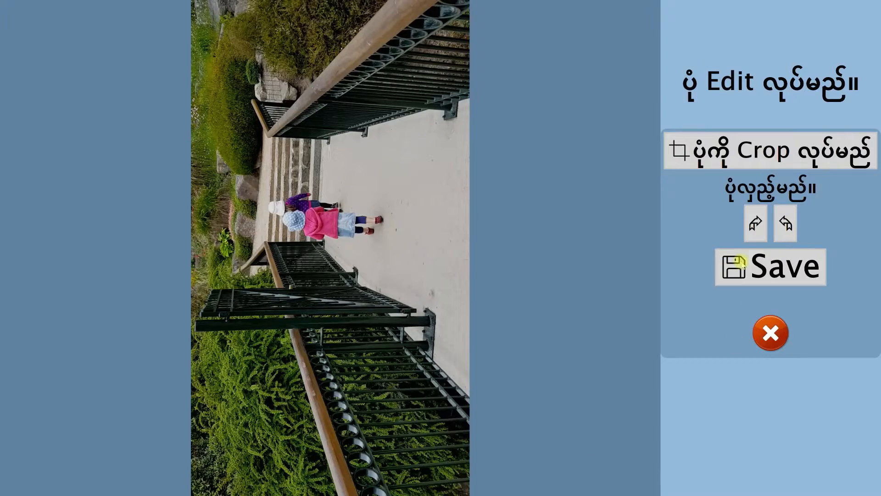
pyautogui.click(752, 224)
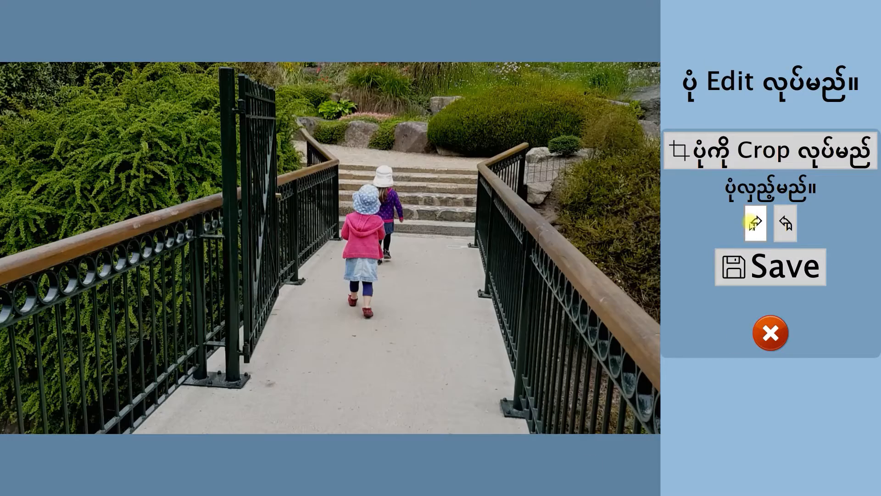
pyautogui.click(773, 273)
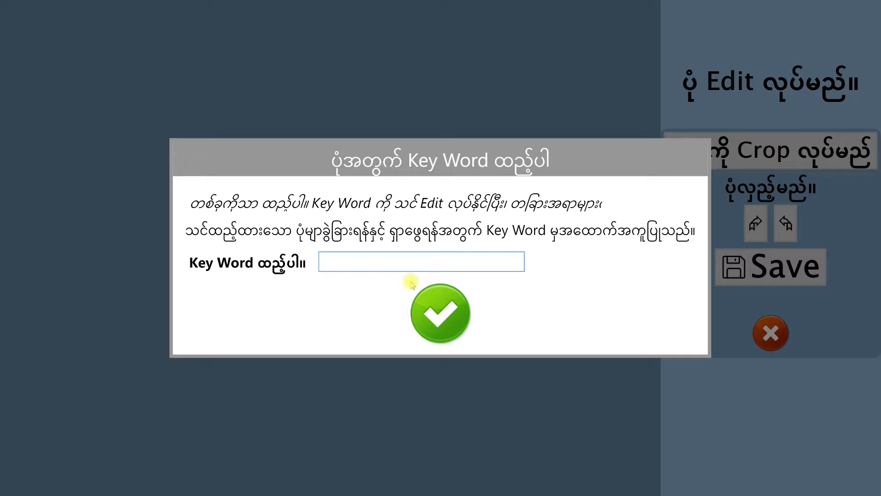
pyautogui.write('တံတာ')
pyautogui.click(441, 313)
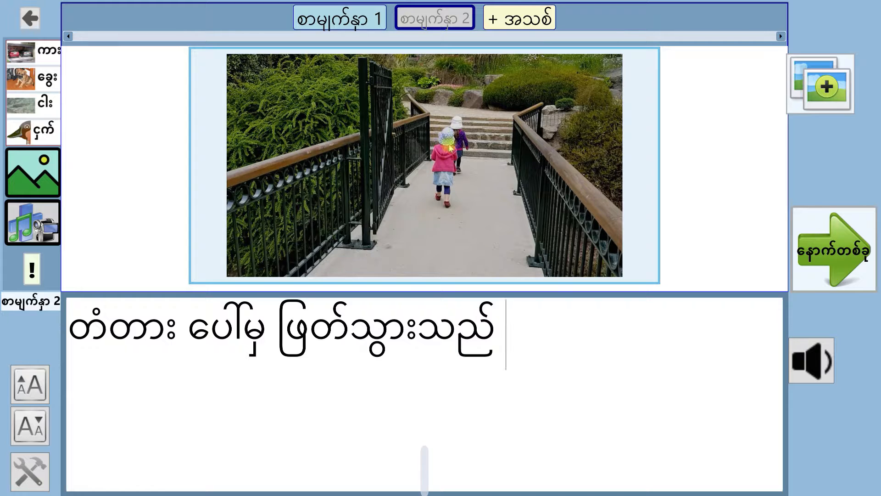
# Add page 3 to the story and write "ငှက်များ ဆူညံစွာ" as its text, completing the second word from the suggestion.
pyautogui.click(529, 21)
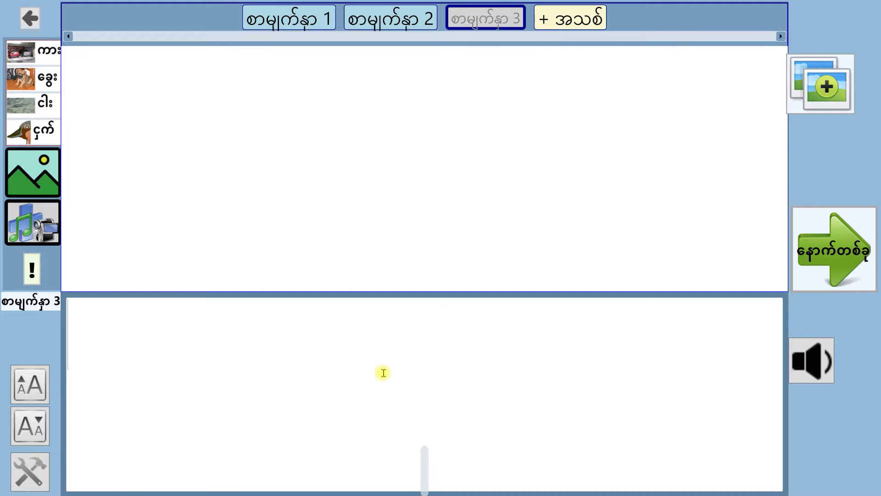
pyautogui.write('ငှက')
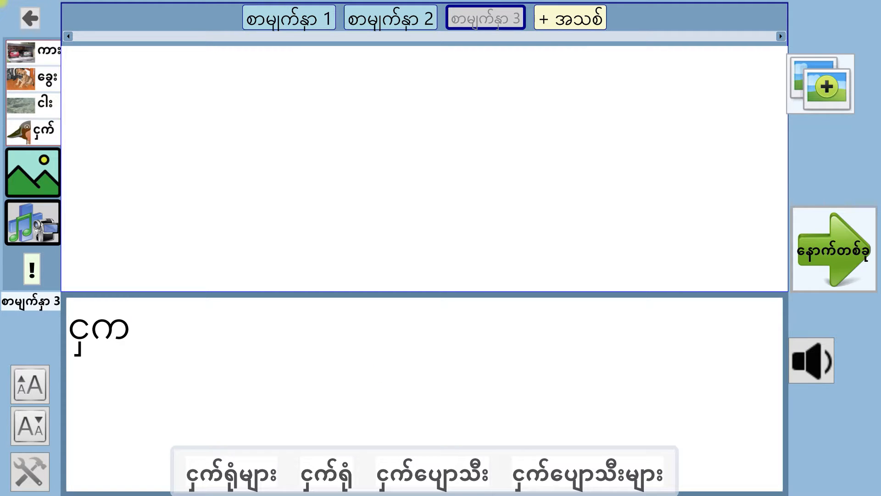
pyautogui.write('်များ ဆူ')
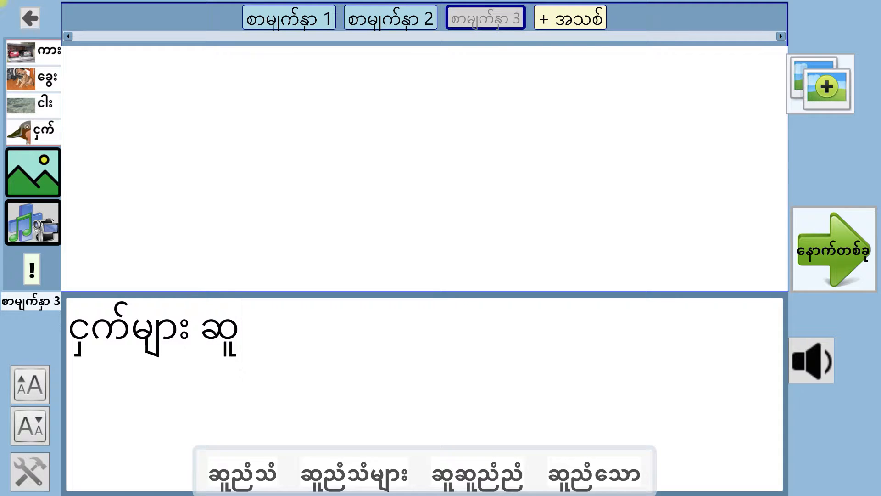
pyautogui.write('ညံစ')
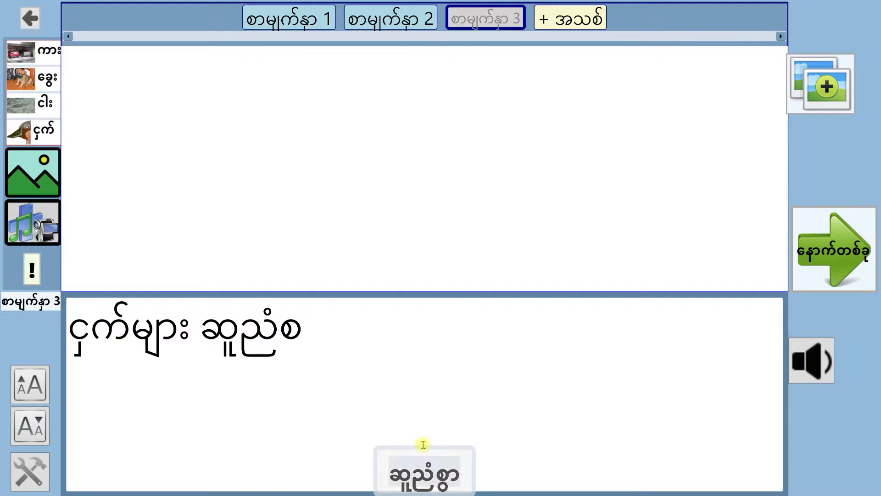
pyautogui.click(429, 477)
# Finish page 3's sentence with the word "မြည်နေသည်", completing it from the suggestion.
pyautogui.write('မည')
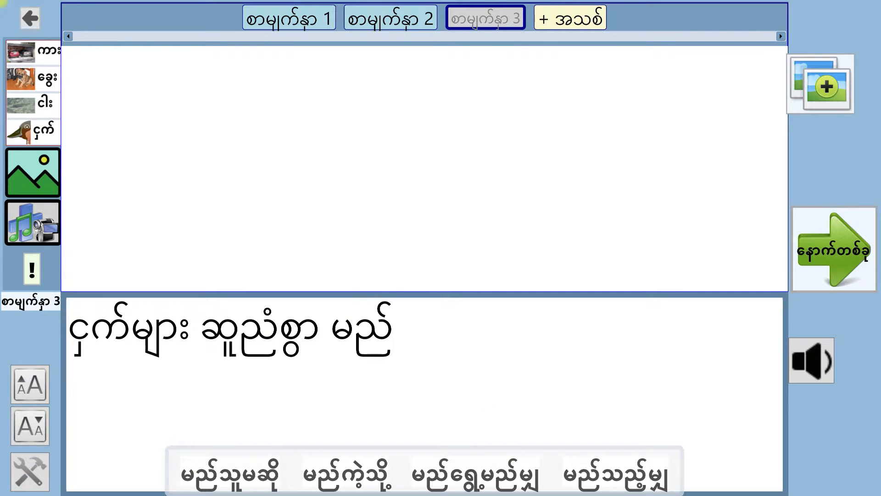
pyautogui.press('BackSpace')
pyautogui.write('ြ')
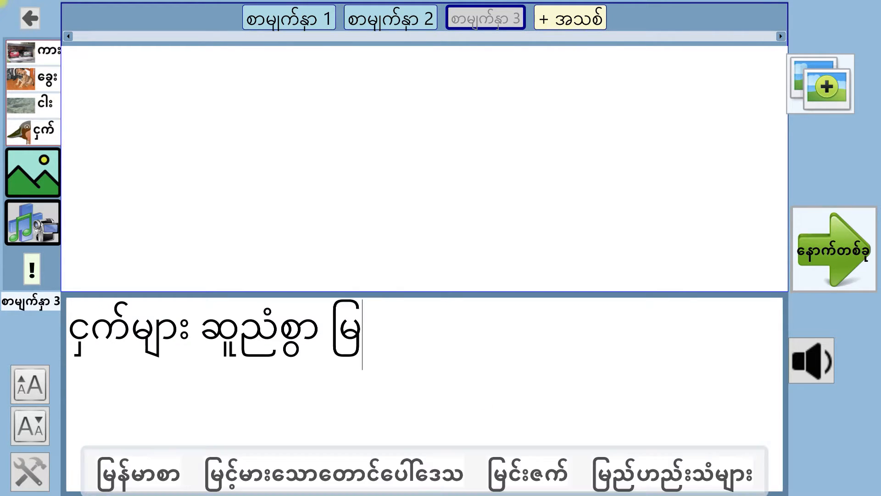
pyautogui.write('ည်န')
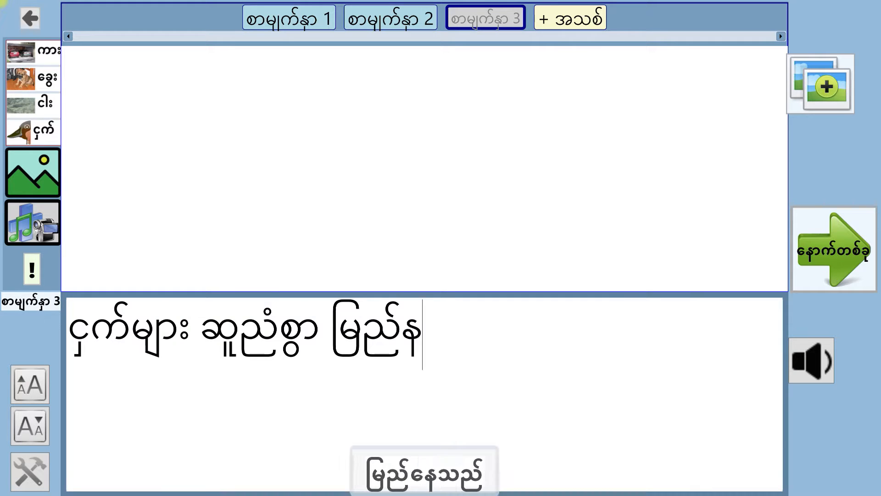
pyautogui.click(473, 473)
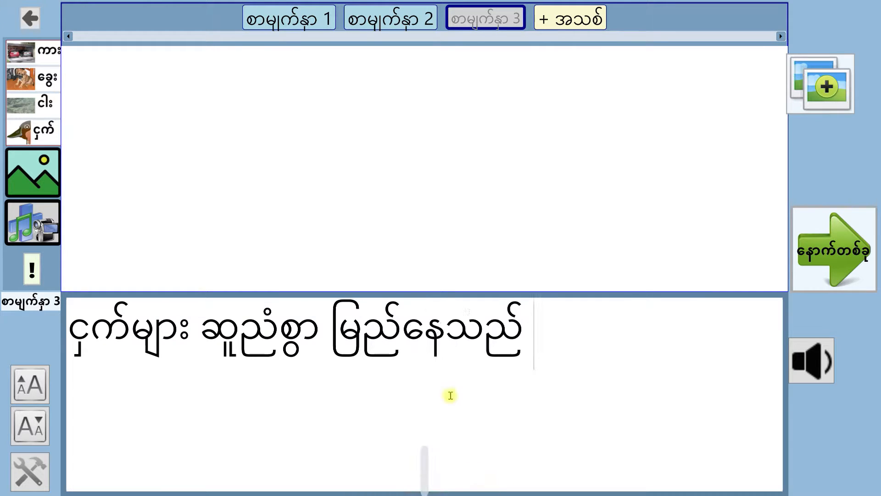
# Take a picture for page 3 from its video, using a frame near the middle with the white hat in front of the enclosures.
pyautogui.click(32, 173)
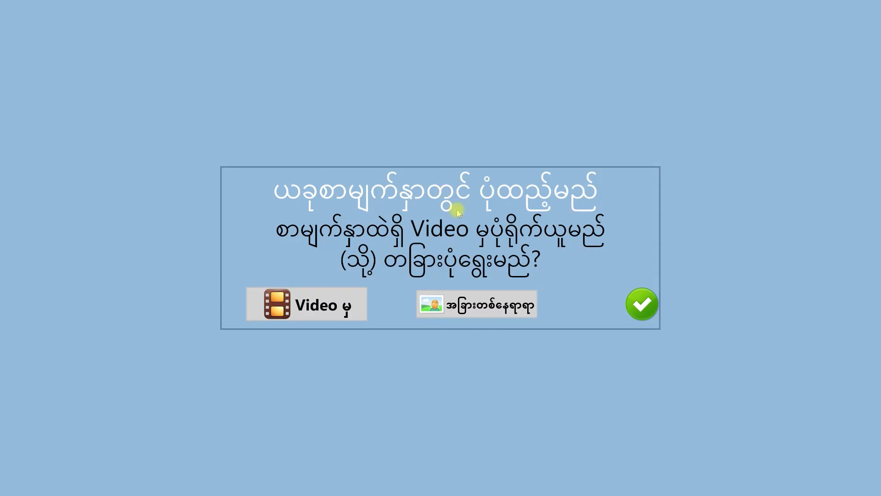
pyautogui.click(340, 304)
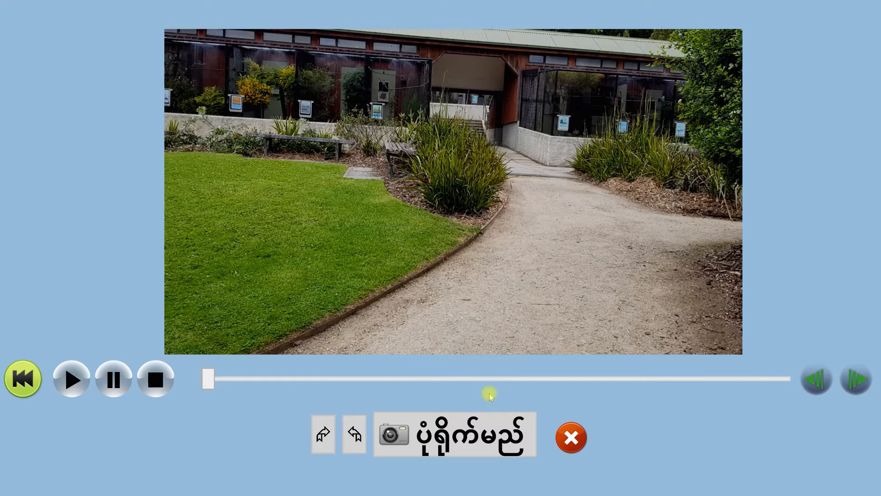
pyautogui.moveTo(209, 385); pyautogui.dragTo(469, 390)
pyautogui.click(456, 438)
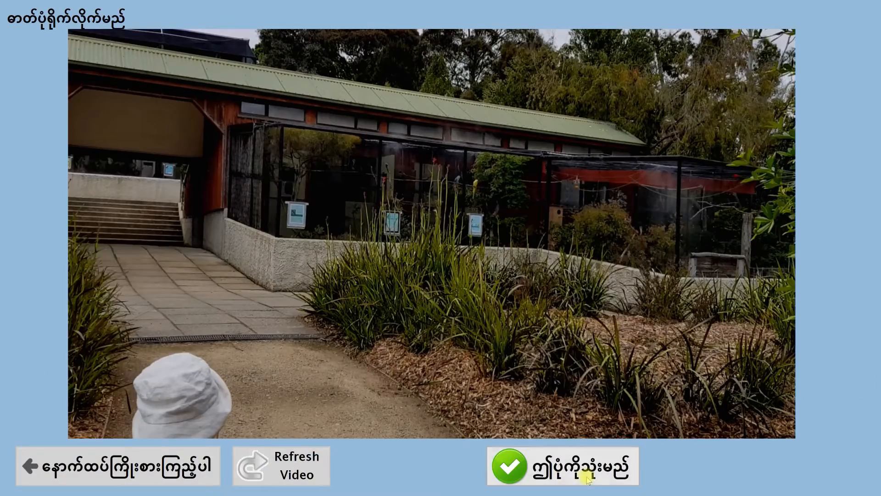
# Use the captured enclosure picture without rotating it and save it with a keyword beginning "ငှက်ရ".
pyautogui.click(591, 477)
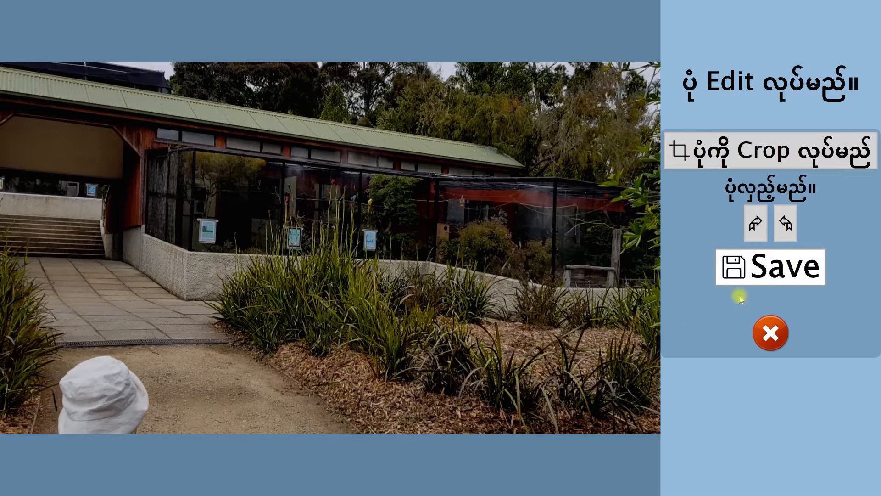
pyautogui.click(783, 274)
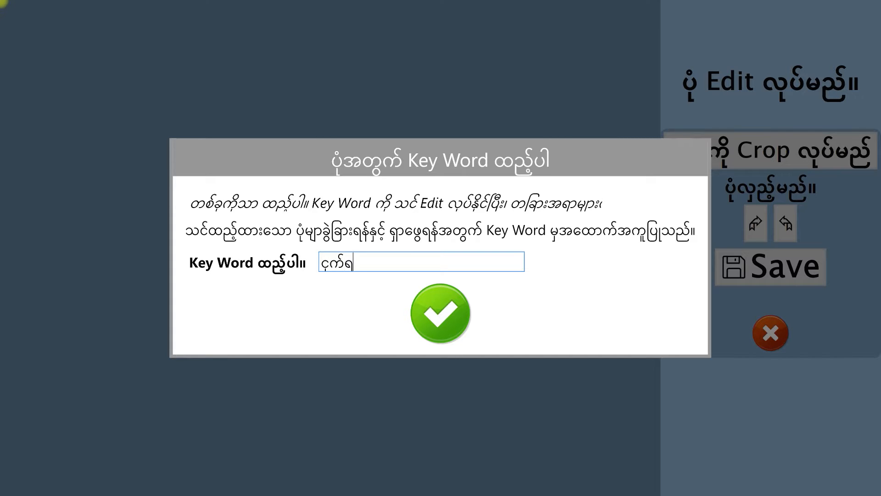
pyautogui.click(463, 305)
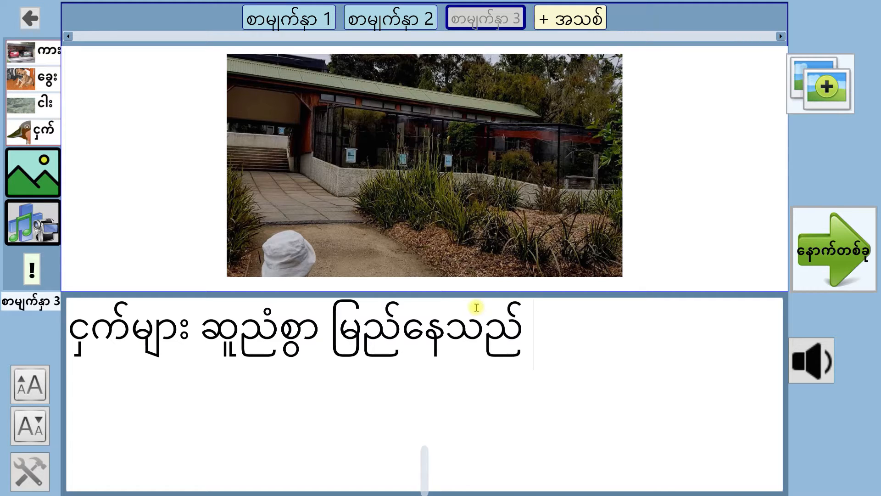
# Look through the previews of pages 1, 2 and 3 to check each page's picture and sentence.
pyautogui.click(278, 22)
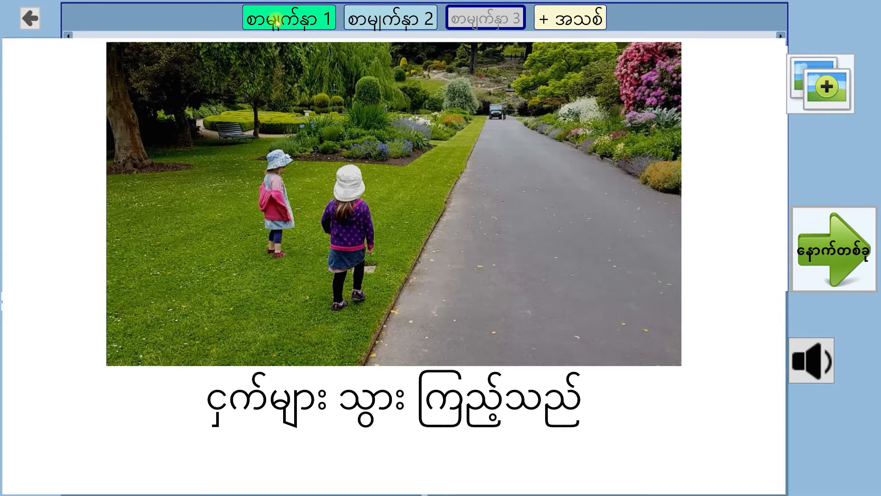
pyautogui.click(375, 25)
pyautogui.click(443, 22)
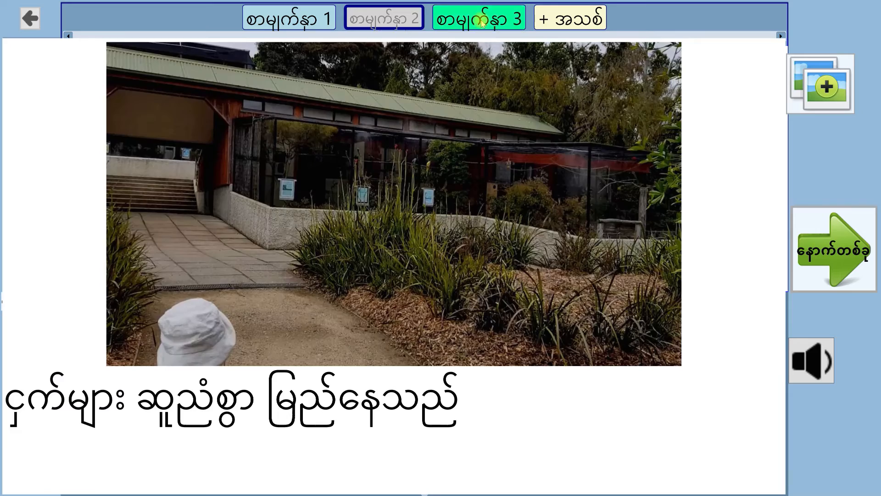
pyautogui.click(393, 21)
pyautogui.click(307, 20)
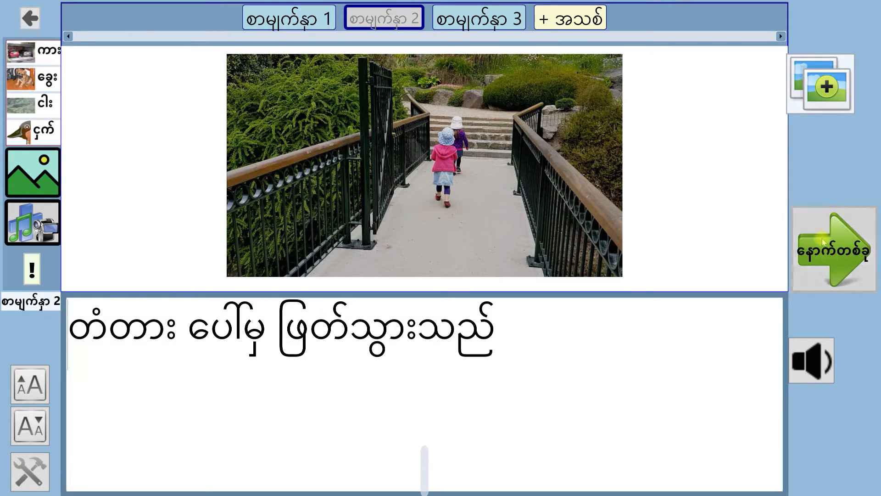
# Finish and save the story, and open "ငှက်များ သွား ကြည့်သည်" from the story list.
pyautogui.click(822, 242)
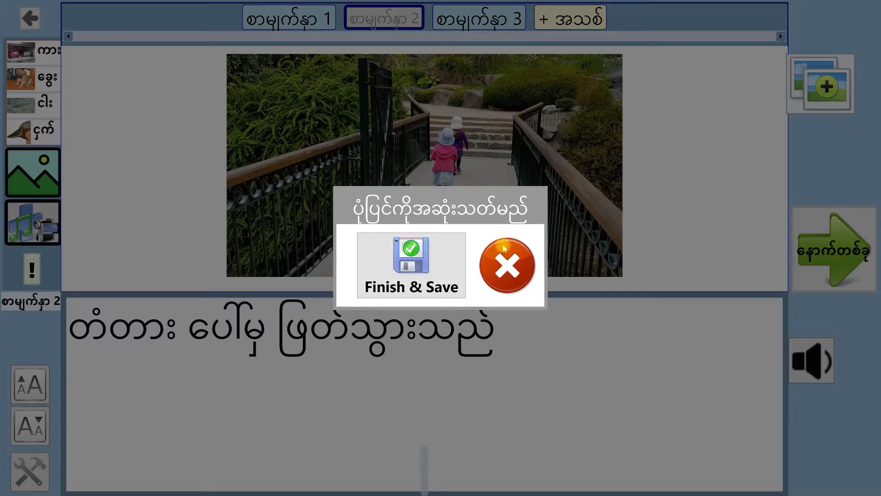
pyautogui.click(403, 250)
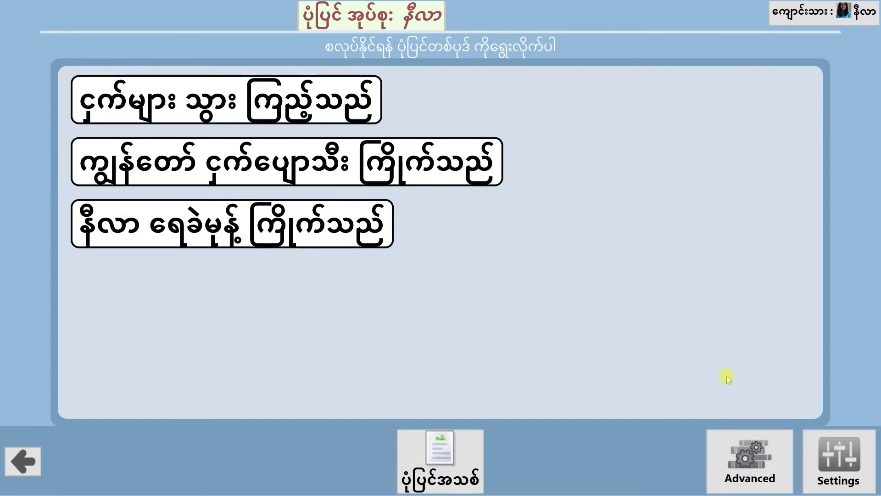
pyautogui.click(268, 97)
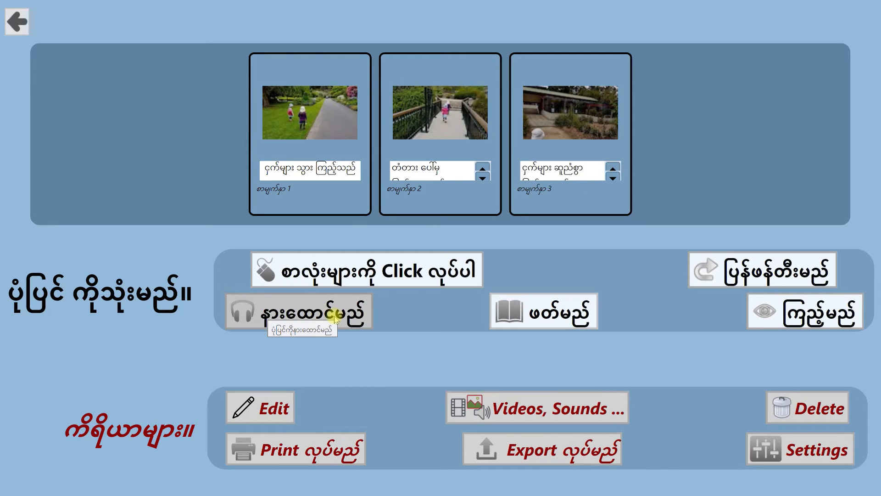
# Play the story in listening mode through all three pages and return to its overview.
pyautogui.click(333, 321)
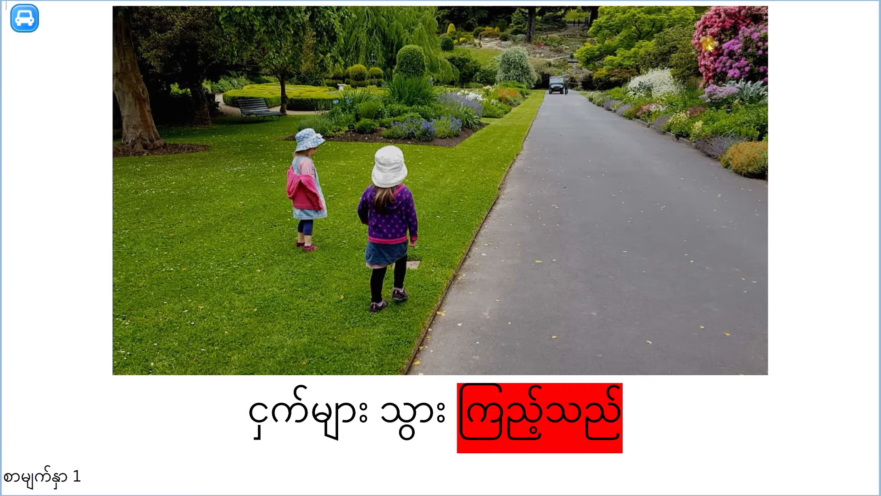
pyautogui.click(873, 18)
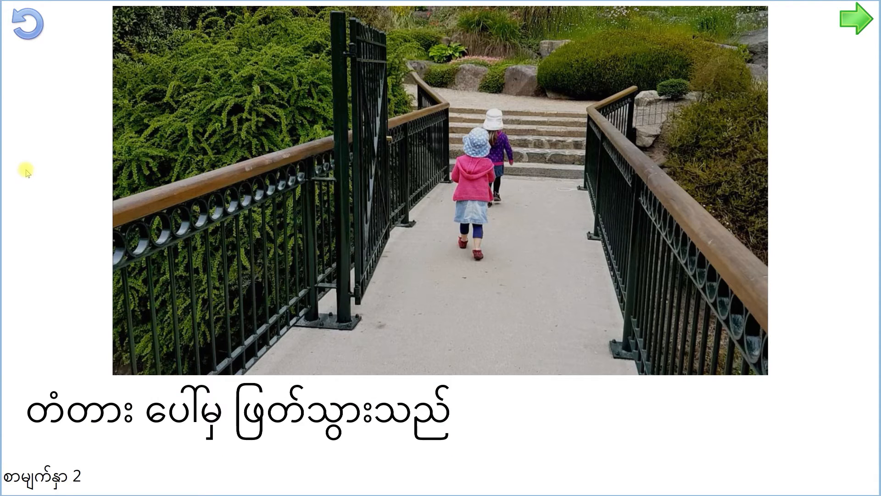
pyautogui.click(854, 18)
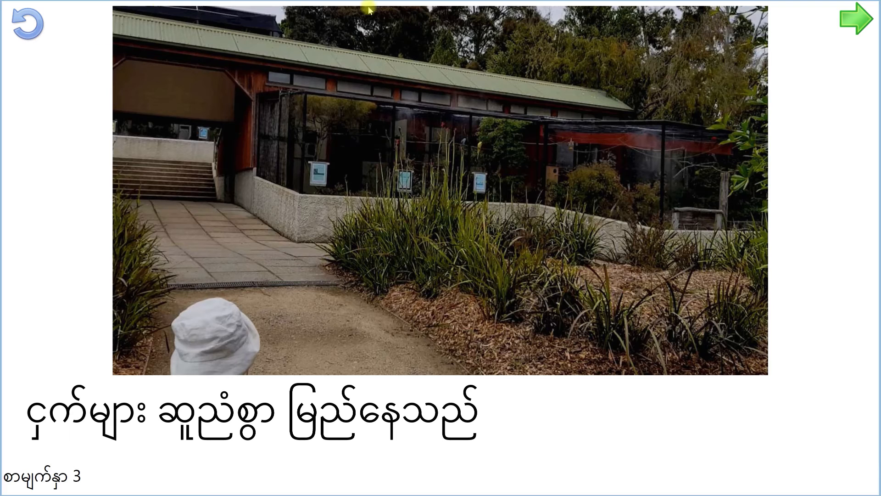
pyautogui.click(856, 18)
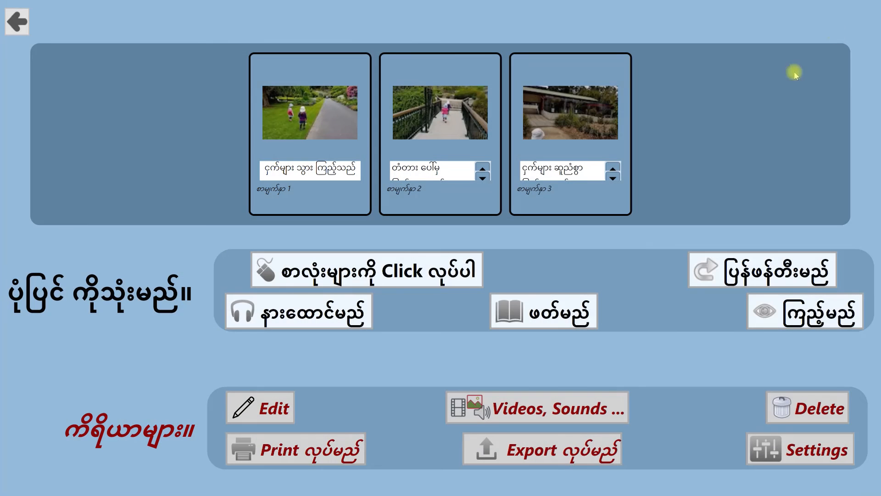